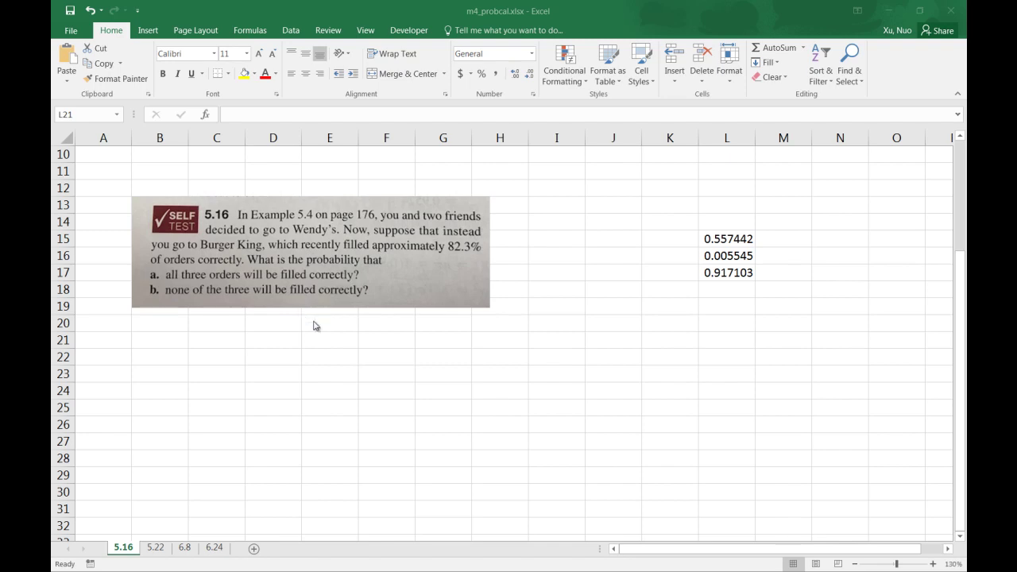
Start a BINOM.DIST formula in cell D22 and open the function's help article
{"action": "left_click", "coordinate": [275, 356]}
{"action": "type", "text": "=bi"}
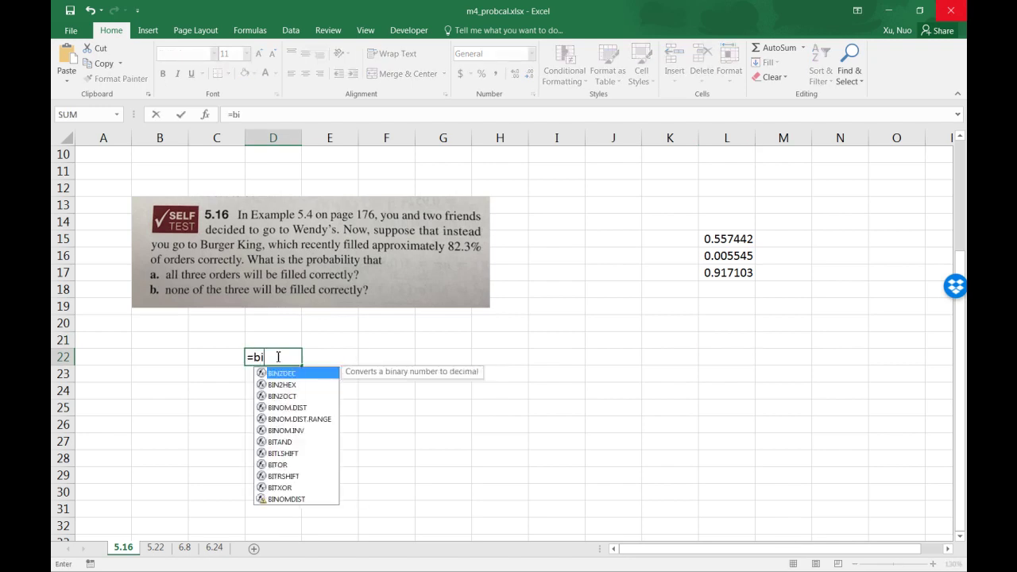
{"action": "type", "text": "n"}
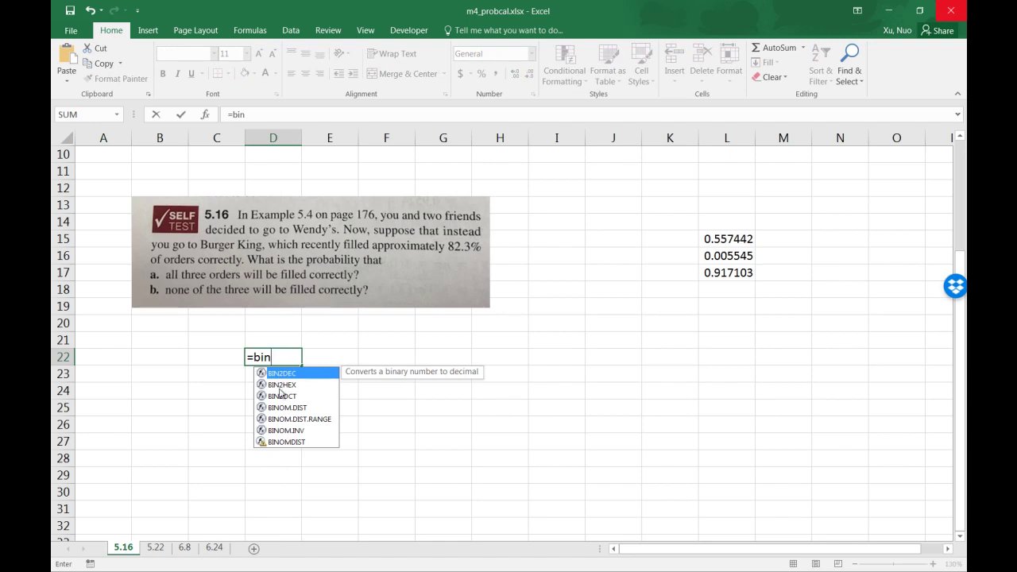
{"action": "left_click", "coordinate": [290, 409]}
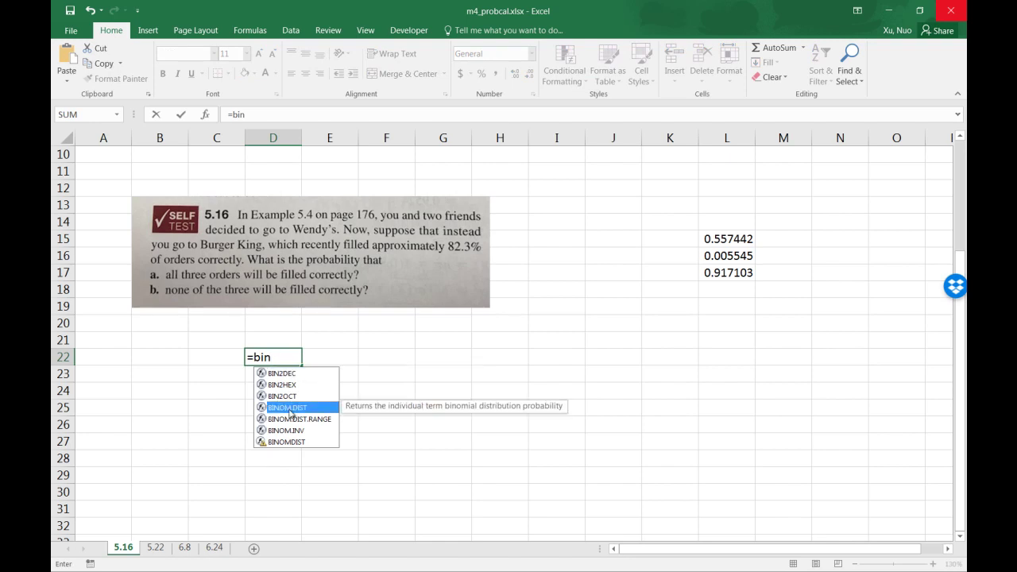
{"action": "double_click", "coordinate": [291, 410]}
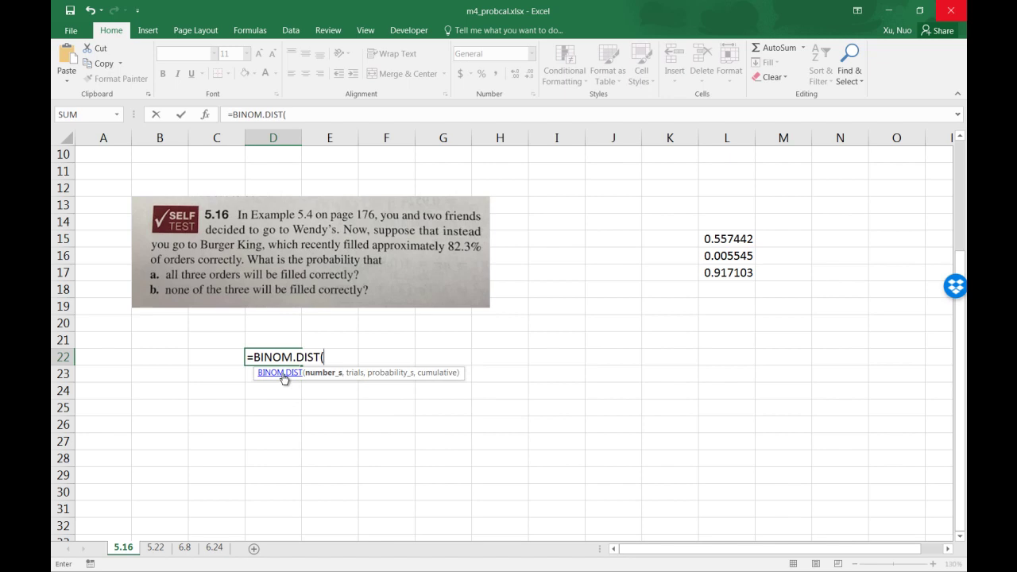
{"action": "left_click", "coordinate": [283, 374]}
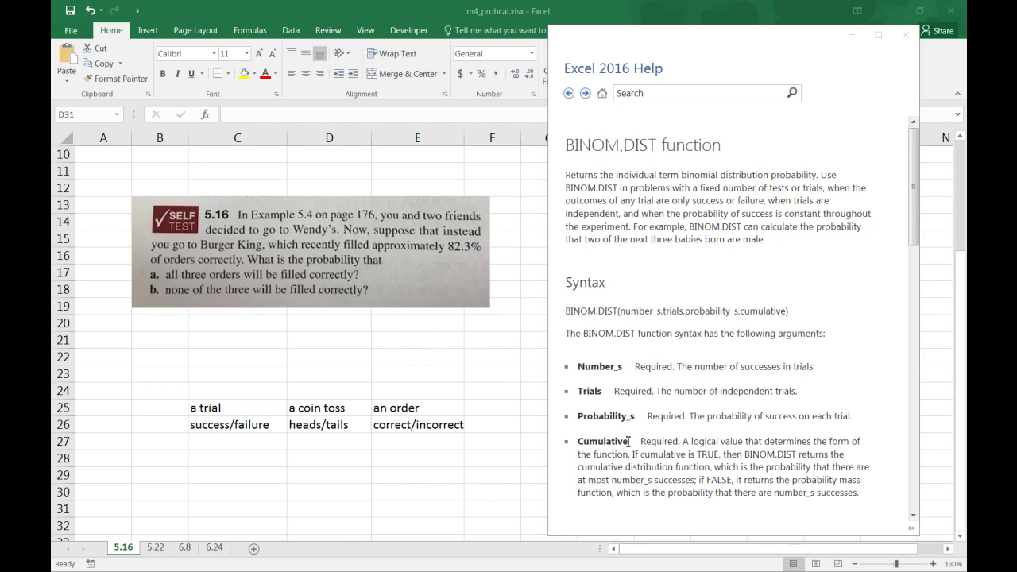
Examine the BINOM.DIST syntax and the TRUE and FALSE options of its cumulative argument in the help article
{"action": "left_click_drag", "start_coordinate": [566, 310], "coordinate": [791, 311]}
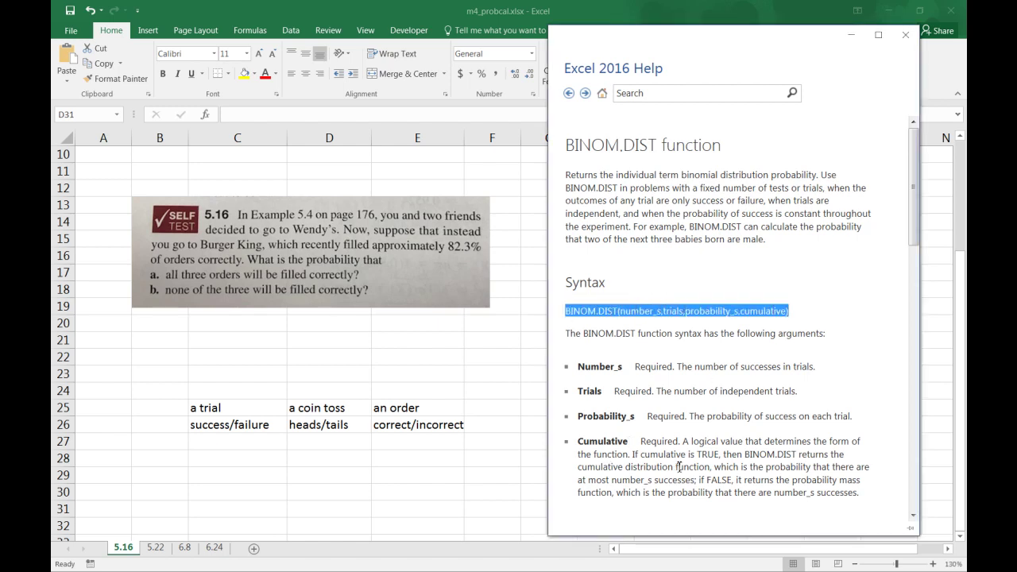
{"action": "left_click_drag", "start_coordinate": [717, 455], "coordinate": [699, 454]}
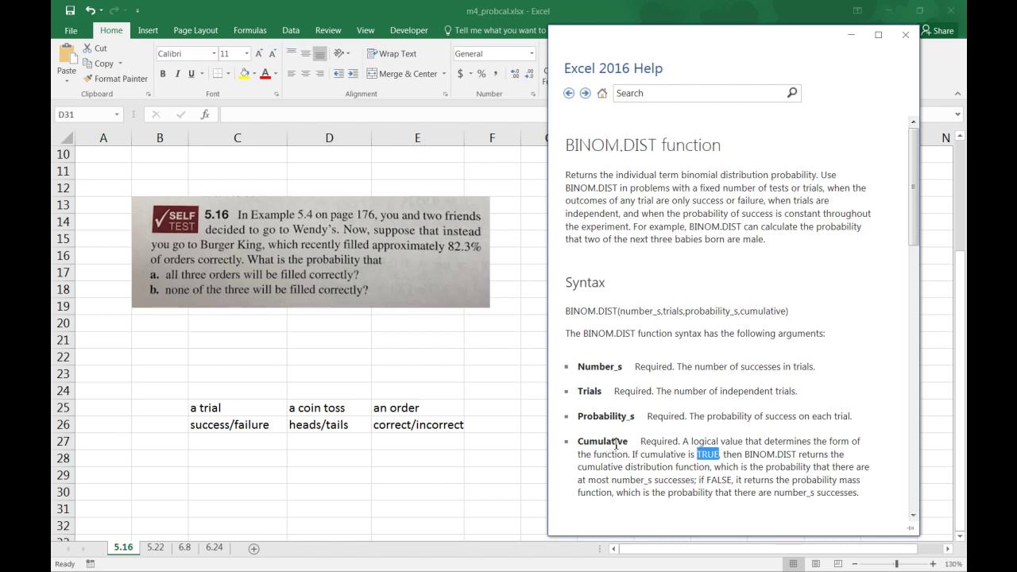
{"action": "left_click", "coordinate": [735, 480]}
{"action": "double_click", "coordinate": [715, 480]}
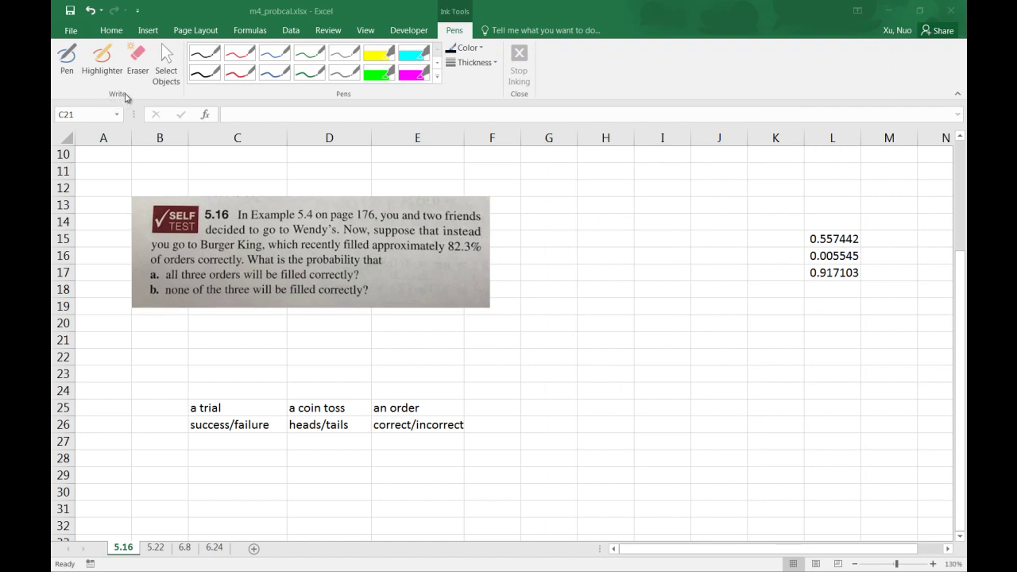
Handwrite "X ~ B(# of T, CHANCE OF SUC)" in black ink beside the problem 5.16 picture
{"action": "left_click", "coordinate": [342, 34]}
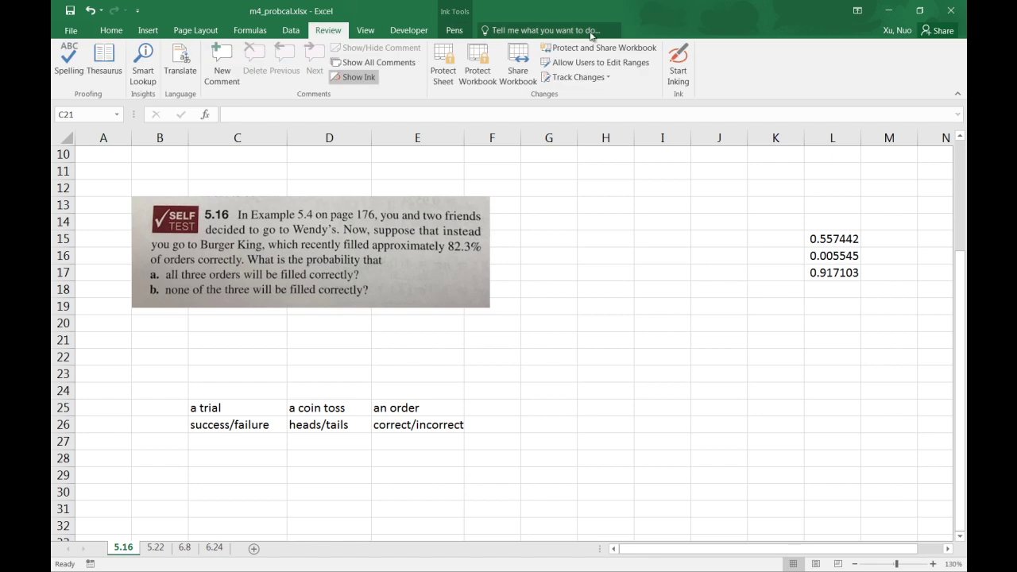
{"action": "left_click", "coordinate": [678, 64]}
{"action": "mouse_move", "coordinate": [573, 233]}
{"action": "left_mouse_down"}
{"action": "mouse_move", "coordinate": [593, 259]}
{"action": "mouse_move", "coordinate": [573, 259]}
{"action": "left_mouse_up"}
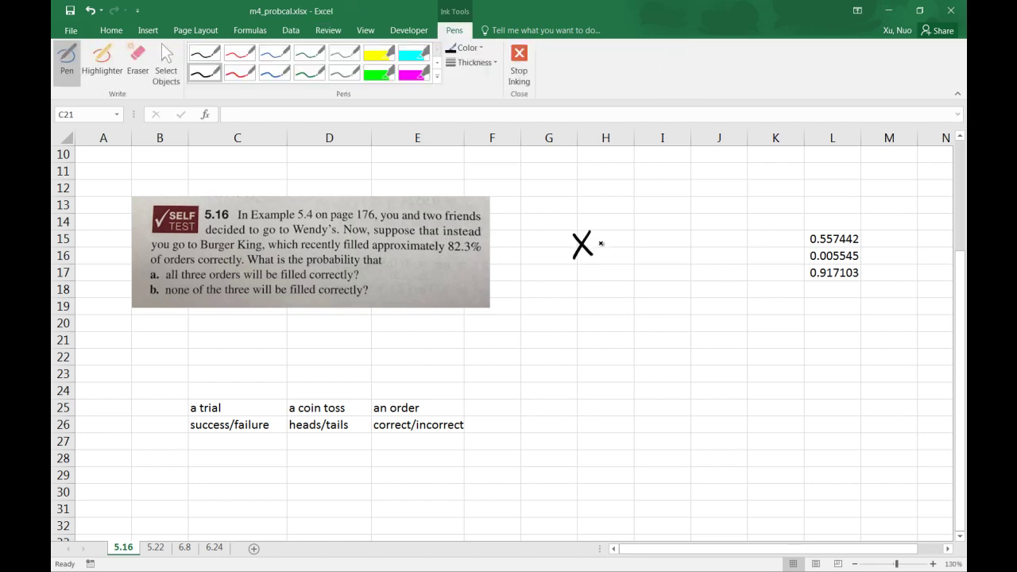
{"action": "left_click_drag", "start_coordinate": [603, 249], "coordinate": [668, 255]}
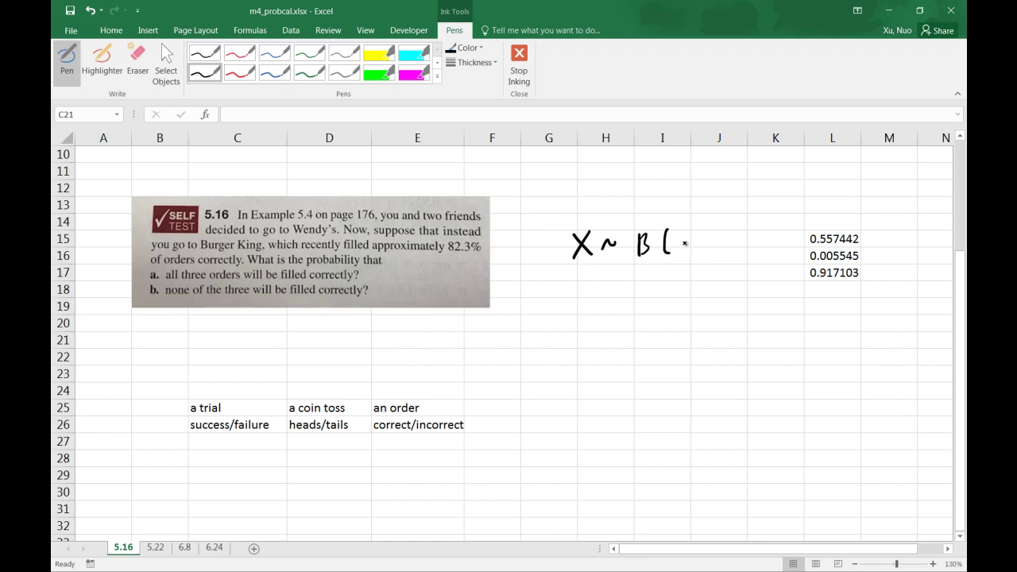
{"action": "left_click_drag", "start_coordinate": [677, 234], "coordinate": [691, 233]}
{"action": "mouse_move", "coordinate": [679, 243]}
{"action": "left_mouse_down"}
{"action": "mouse_move", "coordinate": [693, 241]}
{"action": "mouse_move", "coordinate": [682, 249]}
{"action": "left_mouse_up"}
{"action": "mouse_move", "coordinate": [692, 225]}
{"action": "left_mouse_down"}
{"action": "mouse_move", "coordinate": [689, 248]}
{"action": "mouse_move", "coordinate": [702, 232]}
{"action": "mouse_move", "coordinate": [712, 242]}
{"action": "mouse_move", "coordinate": [737, 225]}
{"action": "left_mouse_up"}
{"action": "left_click_drag", "start_coordinate": [729, 227], "coordinate": [738, 245]}
{"action": "left_click_drag", "start_coordinate": [693, 274], "coordinate": [690, 287]}
{"action": "mouse_move", "coordinate": [699, 270]}
{"action": "left_mouse_down"}
{"action": "mouse_move", "coordinate": [697, 286]}
{"action": "mouse_move", "coordinate": [714, 277]}
{"action": "left_mouse_up"}
{"action": "mouse_move", "coordinate": [710, 270]}
{"action": "left_mouse_down"}
{"action": "mouse_move", "coordinate": [708, 283]}
{"action": "mouse_move", "coordinate": [731, 269]}
{"action": "mouse_move", "coordinate": [747, 280]}
{"action": "mouse_move", "coordinate": [710, 306]}
{"action": "left_mouse_up"}
{"action": "mouse_move", "coordinate": [728, 290]}
{"action": "left_mouse_down"}
{"action": "mouse_move", "coordinate": [721, 312]}
{"action": "mouse_move", "coordinate": [731, 295]}
{"action": "mouse_move", "coordinate": [740, 308]}
{"action": "mouse_move", "coordinate": [779, 305]}
{"action": "left_mouse_up"}
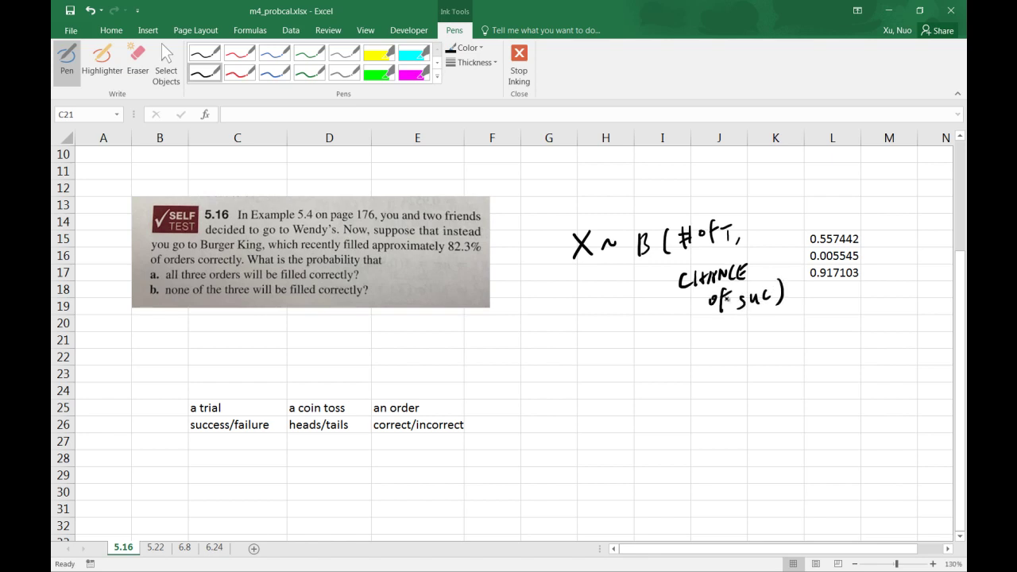
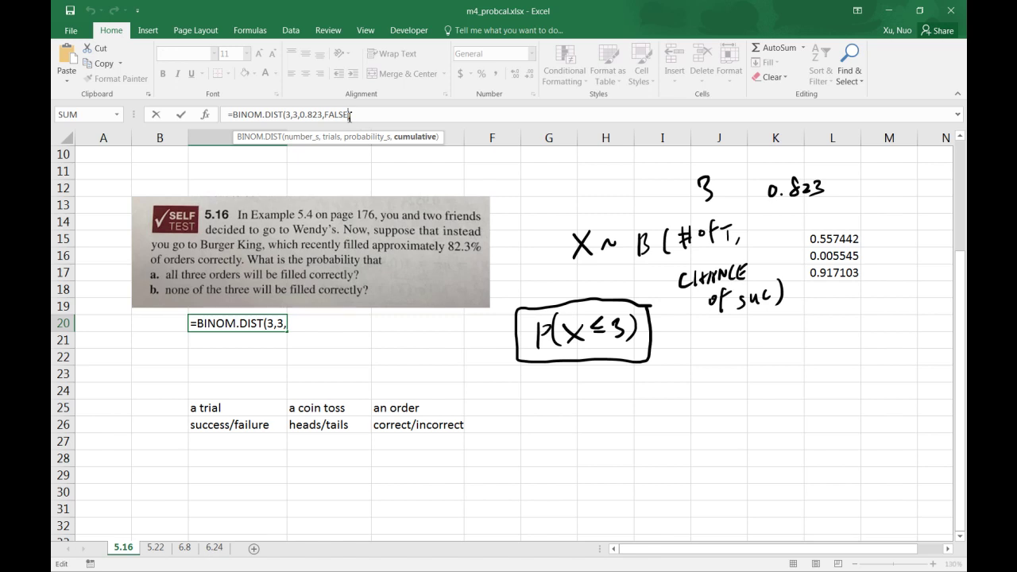
Set the cumulative argument of the BINOM.DIST formula in cell C20 to TRUE
{"action": "type", "text": "true"}
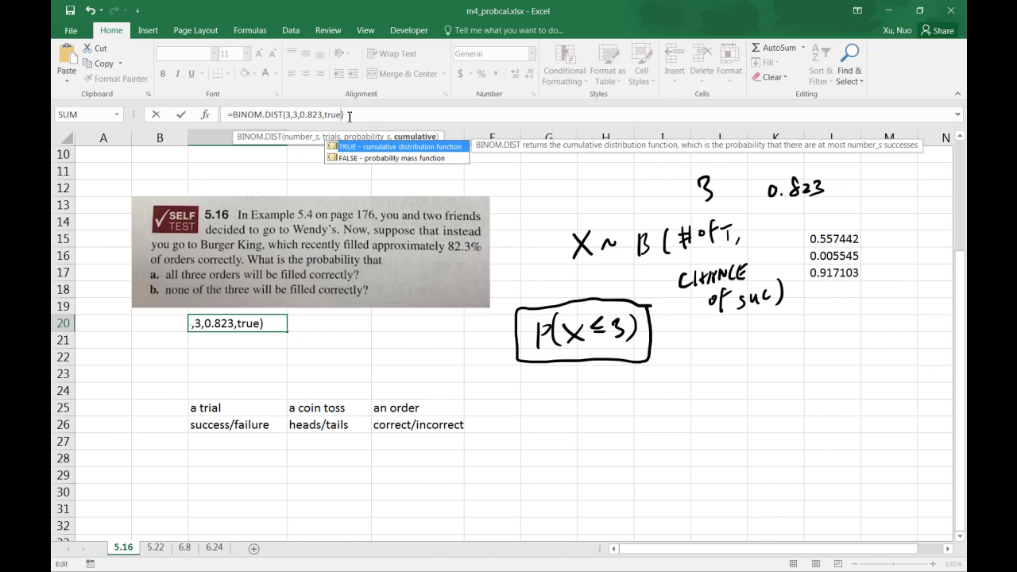
{"action": "key", "text": "Return"}
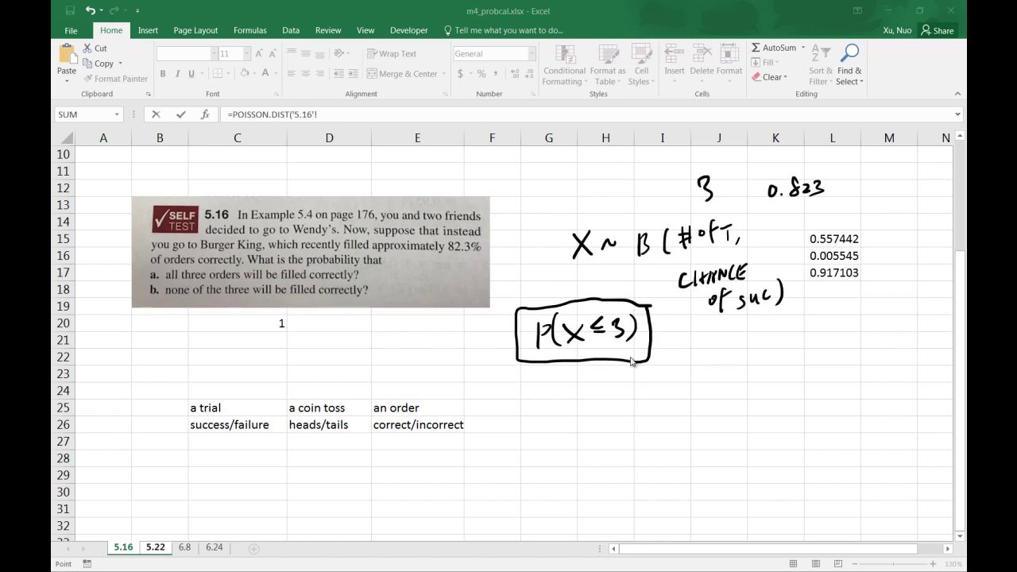
On sheet 5.22, handwrite "X ~ P(mean = 6)" in black ink below the probability values in column L
{"action": "left_click", "coordinate": [155, 549]}
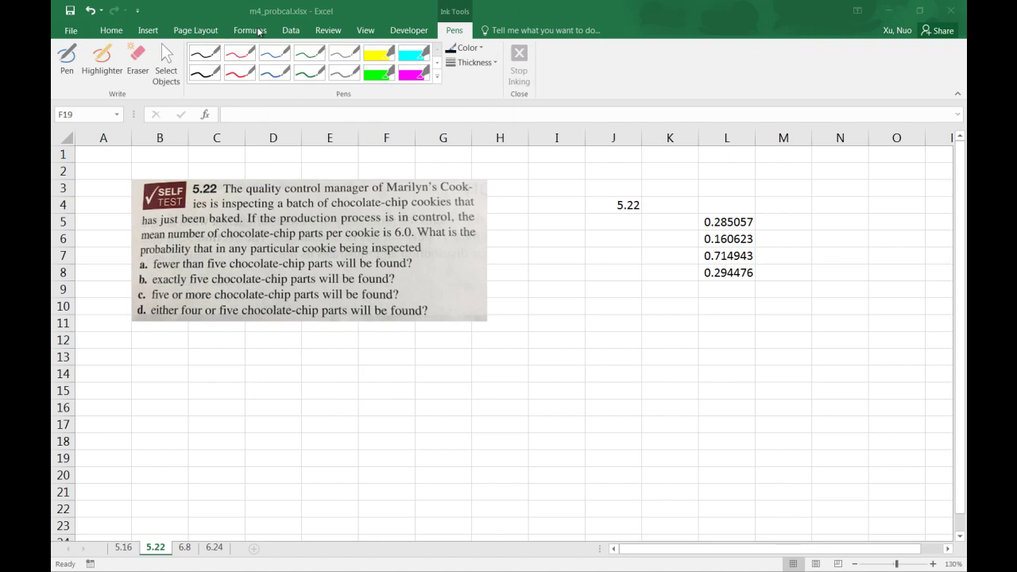
{"action": "left_click", "coordinate": [326, 32]}
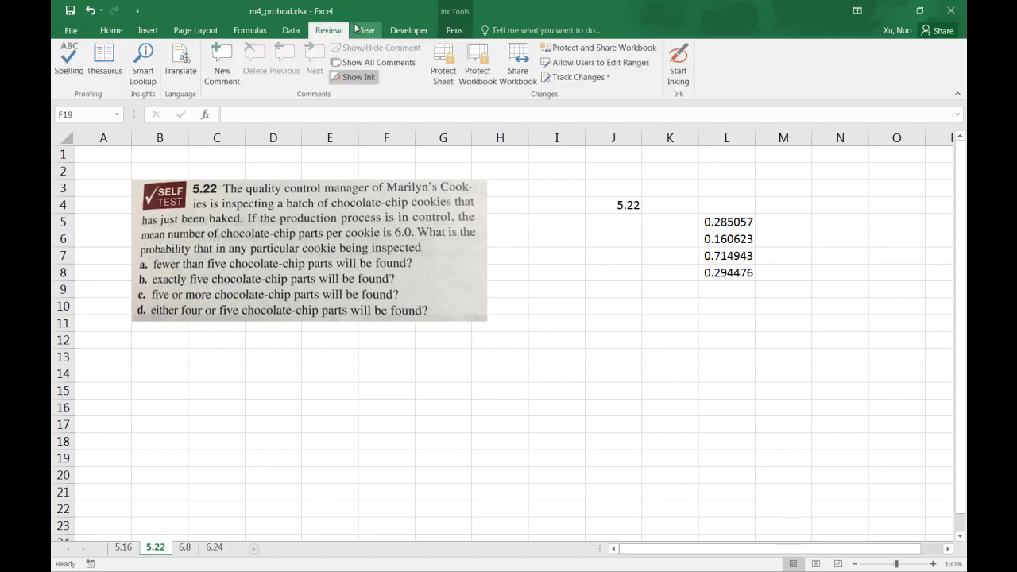
{"action": "left_click", "coordinate": [677, 68]}
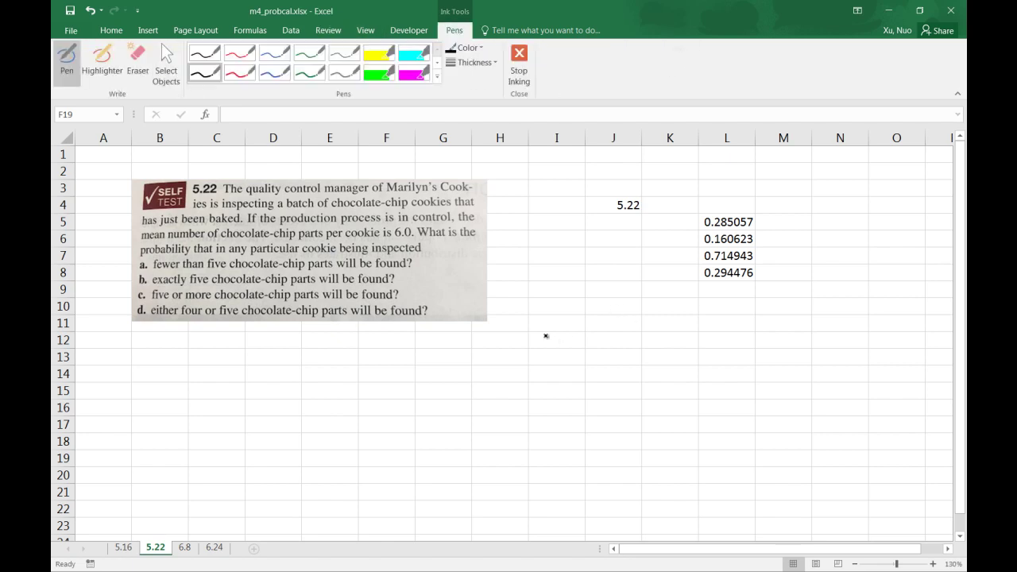
{"action": "mouse_move", "coordinate": [562, 319]}
{"action": "left_mouse_down"}
{"action": "mouse_move", "coordinate": [584, 342]}
{"action": "mouse_move", "coordinate": [564, 342]}
{"action": "left_mouse_up"}
{"action": "mouse_move", "coordinate": [600, 325]}
{"action": "left_mouse_down"}
{"action": "mouse_move", "coordinate": [617, 318]}
{"action": "mouse_move", "coordinate": [640, 352]}
{"action": "left_mouse_up"}
{"action": "mouse_move", "coordinate": [638, 312]}
{"action": "left_mouse_down"}
{"action": "mouse_move", "coordinate": [640, 334]}
{"action": "mouse_move", "coordinate": [672, 327]}
{"action": "mouse_move", "coordinate": [678, 341]}
{"action": "left_mouse_up"}
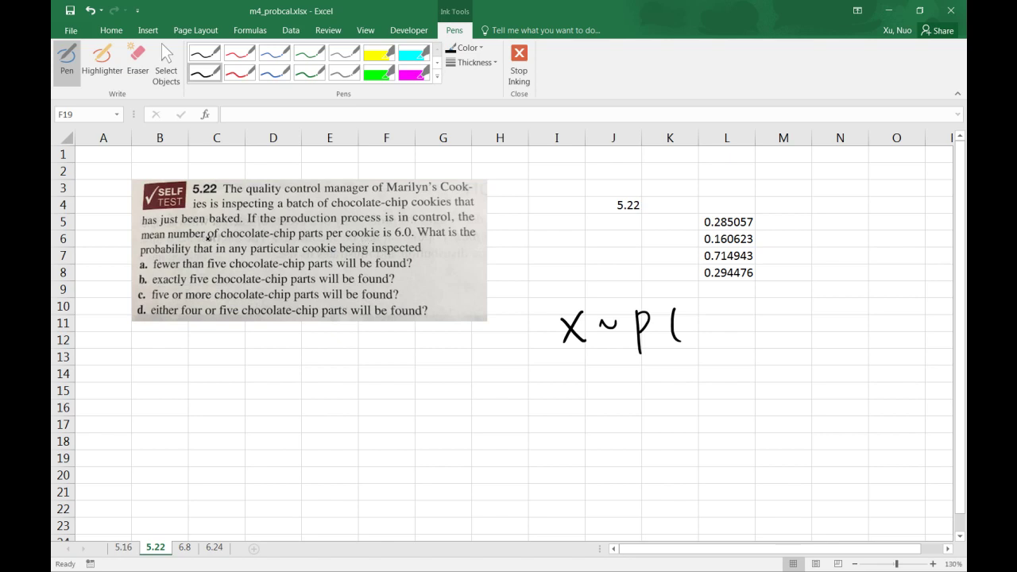
{"action": "left_click_drag", "start_coordinate": [682, 320], "coordinate": [756, 318]}
{"action": "left_click_drag", "start_coordinate": [764, 296], "coordinate": [765, 313]}
{"action": "left_click_drag", "start_coordinate": [779, 296], "coordinate": [781, 326]}
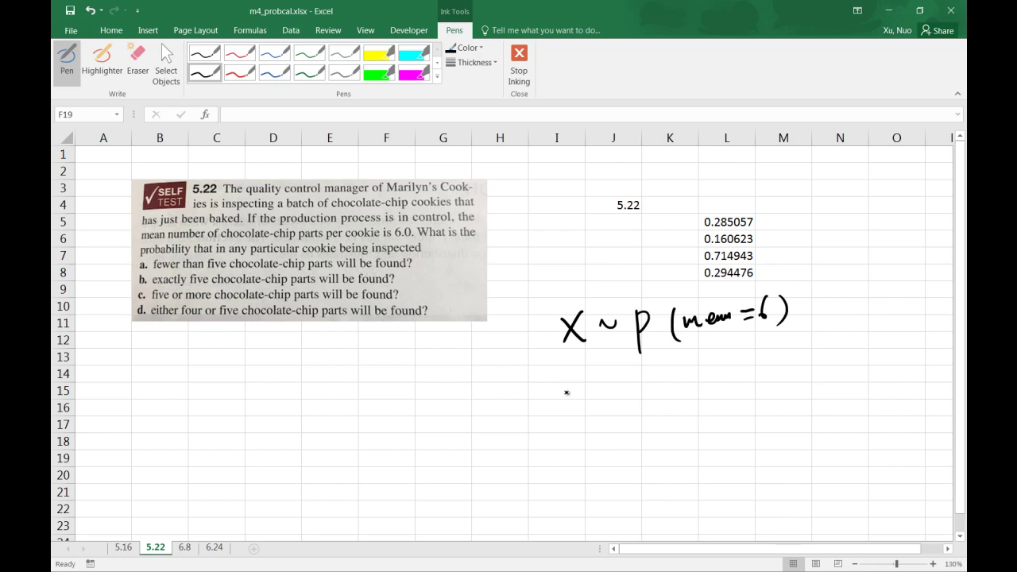
Handwrite "P(X < 5)" in ink below the Poisson distribution note
{"action": "left_click_drag", "start_coordinate": [566, 390], "coordinate": [585, 412]}
{"action": "left_click_drag", "start_coordinate": [584, 390], "coordinate": [566, 412]}
{"action": "mouse_move", "coordinate": [611, 391]}
{"action": "left_mouse_down"}
{"action": "mouse_move", "coordinate": [604, 401]}
{"action": "mouse_move", "coordinate": [621, 394]}
{"action": "mouse_move", "coordinate": [618, 412]}
{"action": "left_mouse_up"}
{"action": "left_click_drag", "start_coordinate": [621, 388], "coordinate": [631, 388]}
{"action": "left_click_drag", "start_coordinate": [561, 384], "coordinate": [562, 413]}
{"action": "left_click_drag", "start_coordinate": [638, 381], "coordinate": [644, 412]}
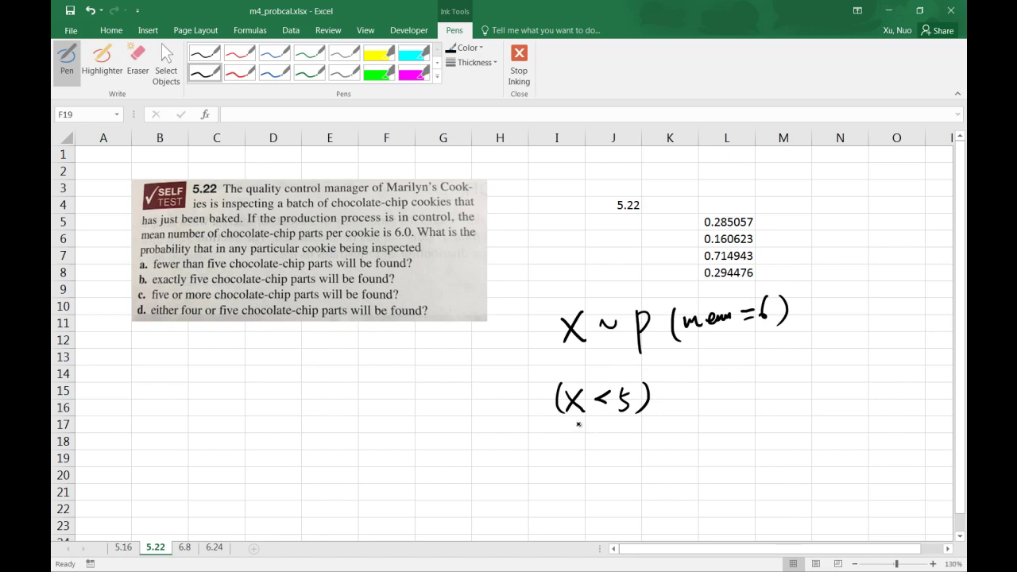
{"action": "left_click_drag", "start_coordinate": [535, 390], "coordinate": [535, 429]}
{"action": "left_click_drag", "start_coordinate": [536, 391], "coordinate": [542, 402]}
Handwrite "= P(X ≤ 4)" beneath the P(X < 5) expression and underline it
{"action": "left_click_drag", "start_coordinate": [528, 459], "coordinate": [557, 466]}
{"action": "mouse_move", "coordinate": [565, 448]}
{"action": "left_mouse_down"}
{"action": "mouse_move", "coordinate": [564, 474]}
{"action": "mouse_move", "coordinate": [566, 461]}
{"action": "mouse_move", "coordinate": [628, 475]}
{"action": "left_mouse_up"}
{"action": "left_click_drag", "start_coordinate": [627, 450], "coordinate": [607, 477]}
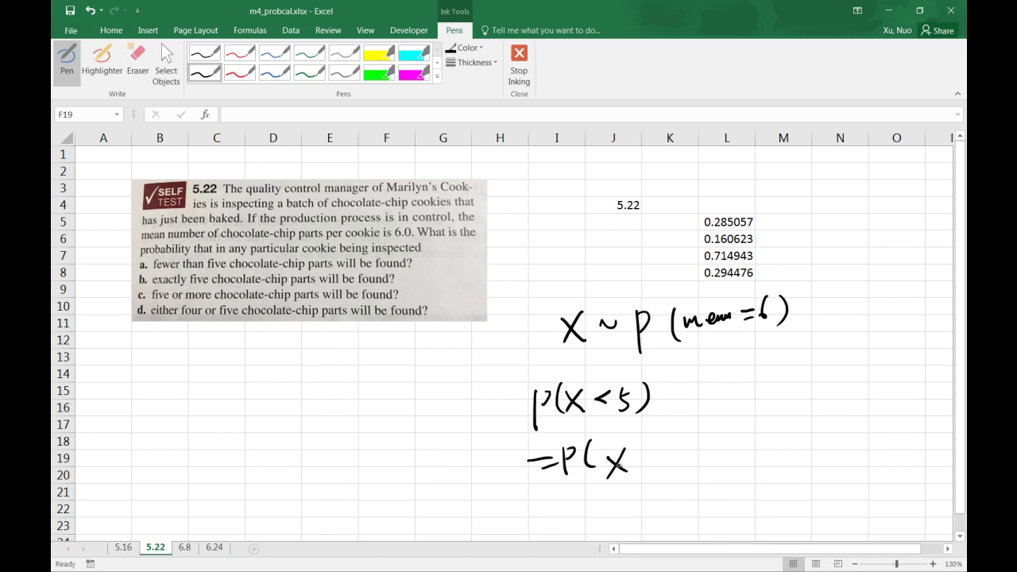
{"action": "mouse_move", "coordinate": [662, 444]}
{"action": "left_mouse_down"}
{"action": "mouse_move", "coordinate": [644, 454]}
{"action": "mouse_move", "coordinate": [659, 461]}
{"action": "left_mouse_up"}
{"action": "mouse_move", "coordinate": [643, 466]}
{"action": "left_mouse_down"}
{"action": "mouse_move", "coordinate": [677, 445]}
{"action": "mouse_move", "coordinate": [677, 464]}
{"action": "left_mouse_up"}
{"action": "left_click_drag", "start_coordinate": [686, 434], "coordinate": [690, 464]}
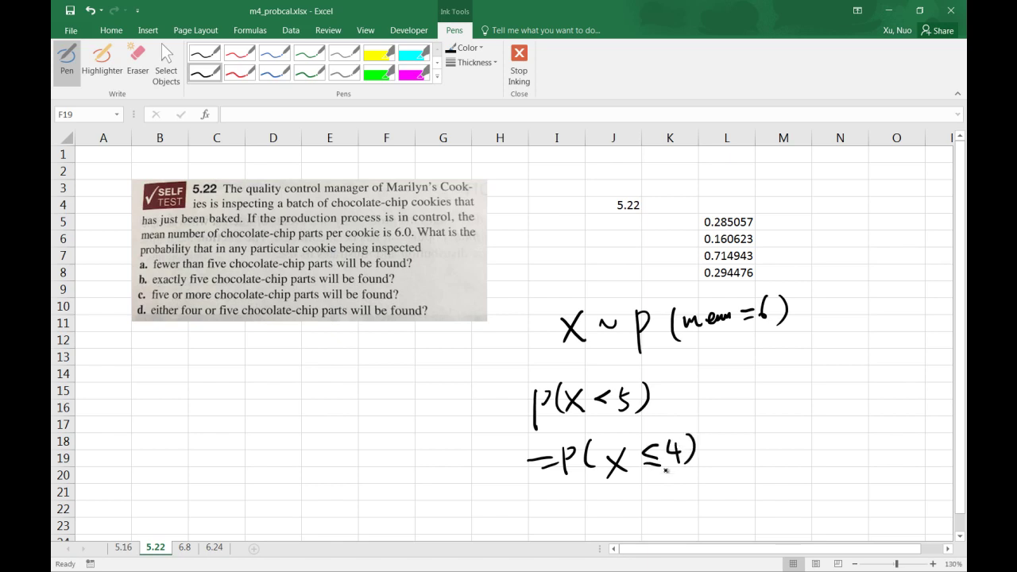
{"action": "left_click_drag", "start_coordinate": [542, 491], "coordinate": [713, 475]}
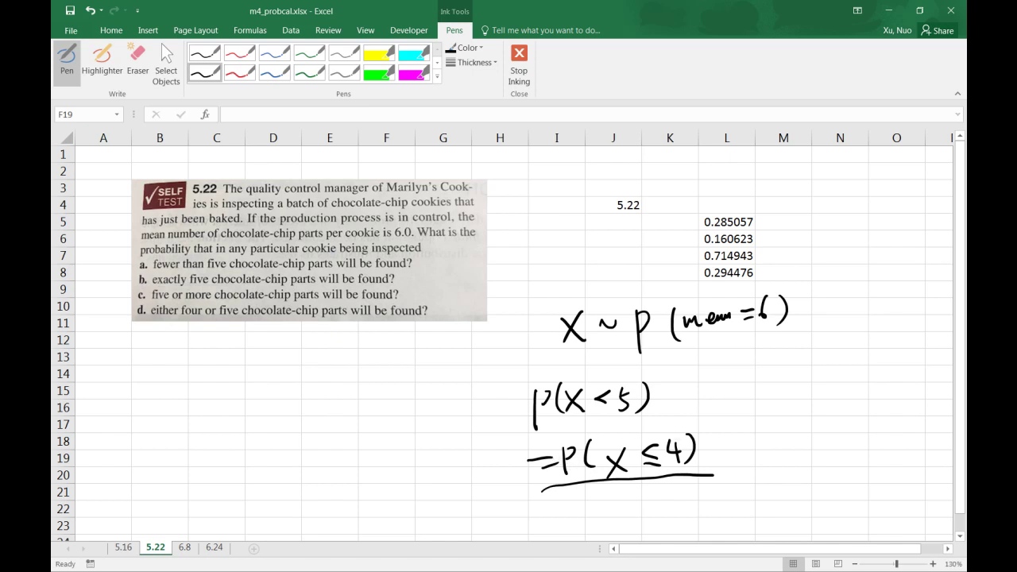
Enter the formula =POISSON.DIST(4,6,TRUE) in cell C13 and select the cell to review it
{"action": "left_click", "coordinate": [116, 28]}
{"action": "left_click", "coordinate": [272, 374]}
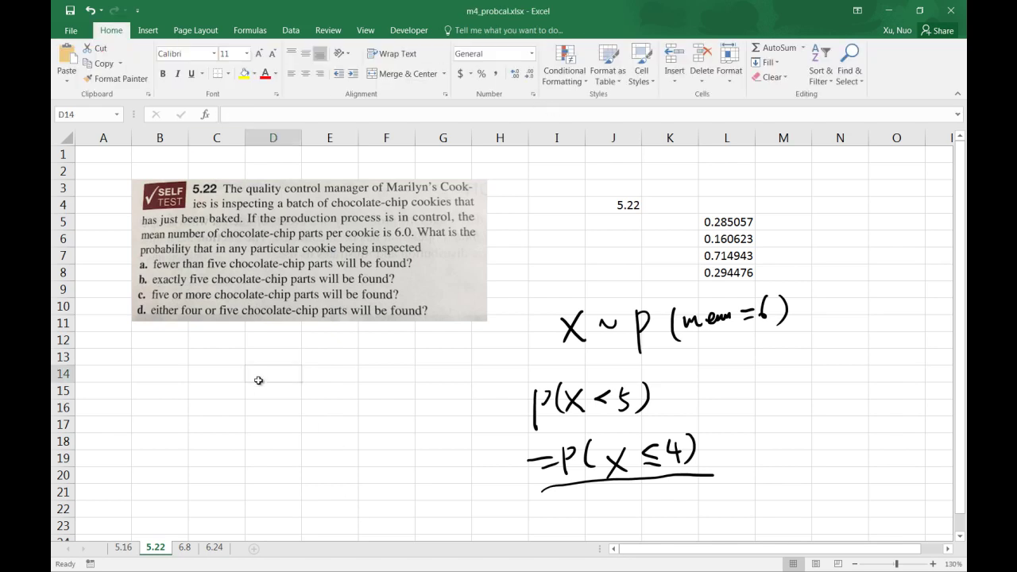
{"action": "left_click", "coordinate": [224, 353]}
{"action": "type", "text": "="}
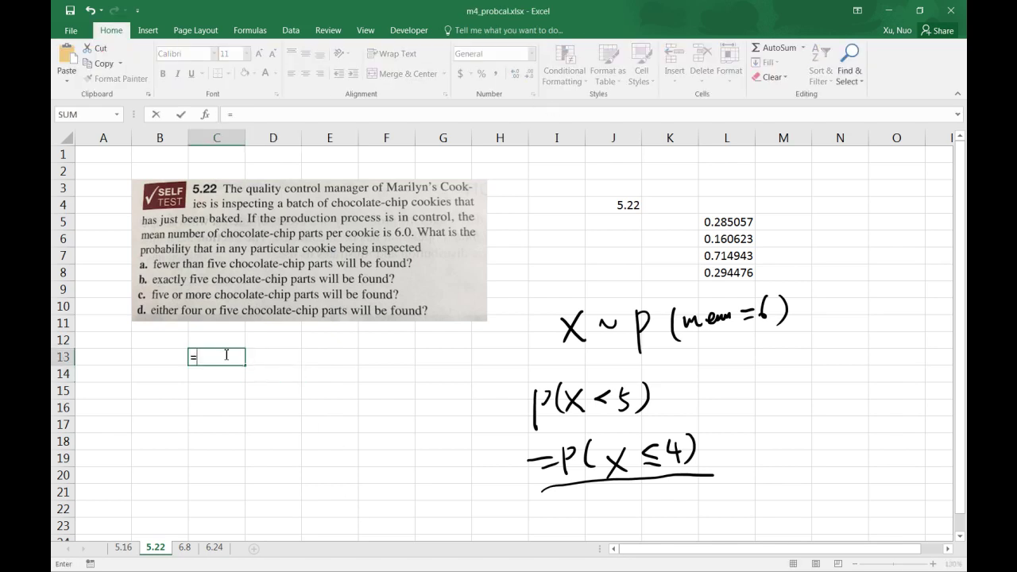
{"action": "type", "text": "poo"}
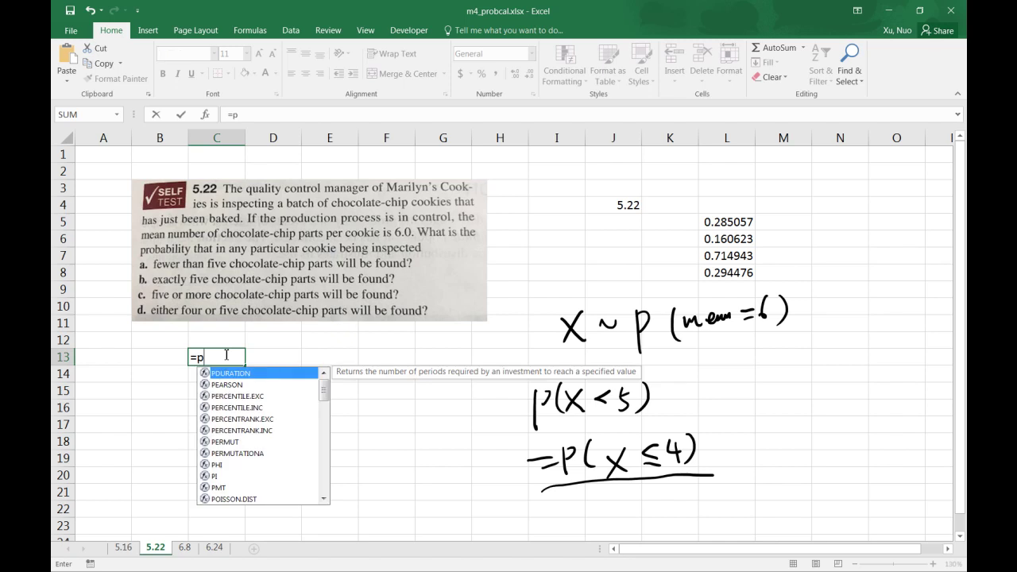
{"action": "key", "text": "BackSpace"}
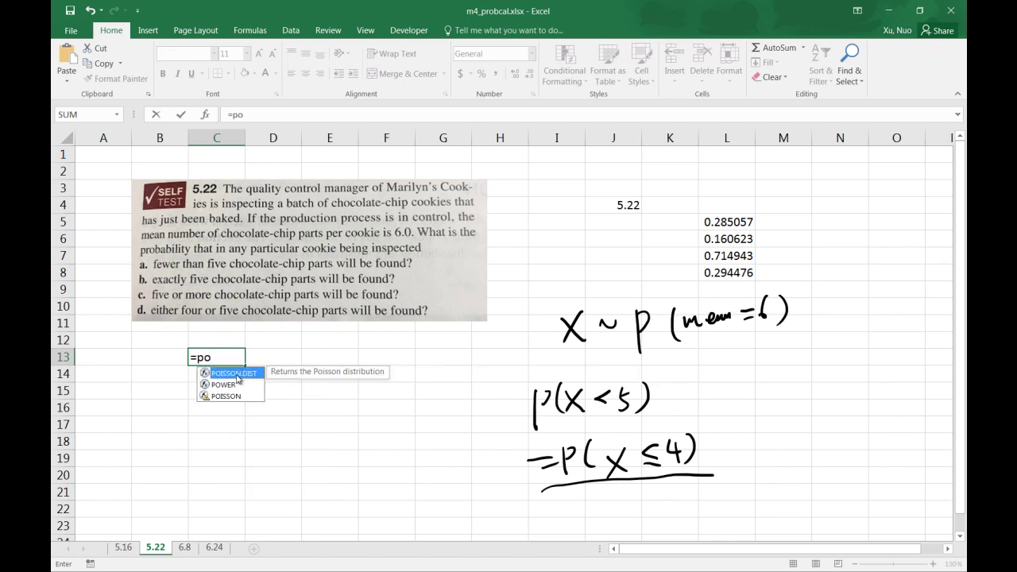
{"action": "double_click", "coordinate": [240, 380]}
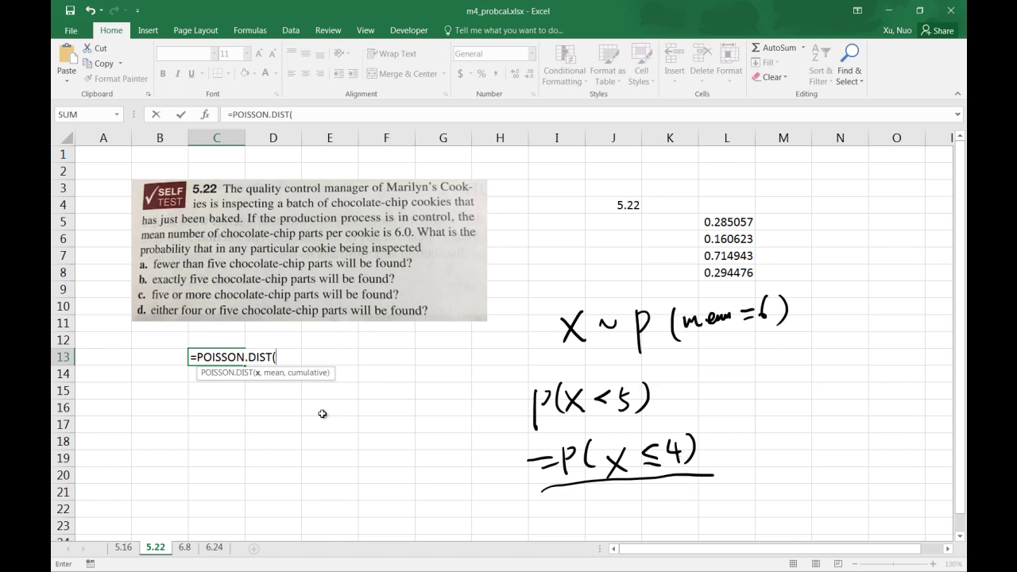
{"action": "type", "text": "4,"}
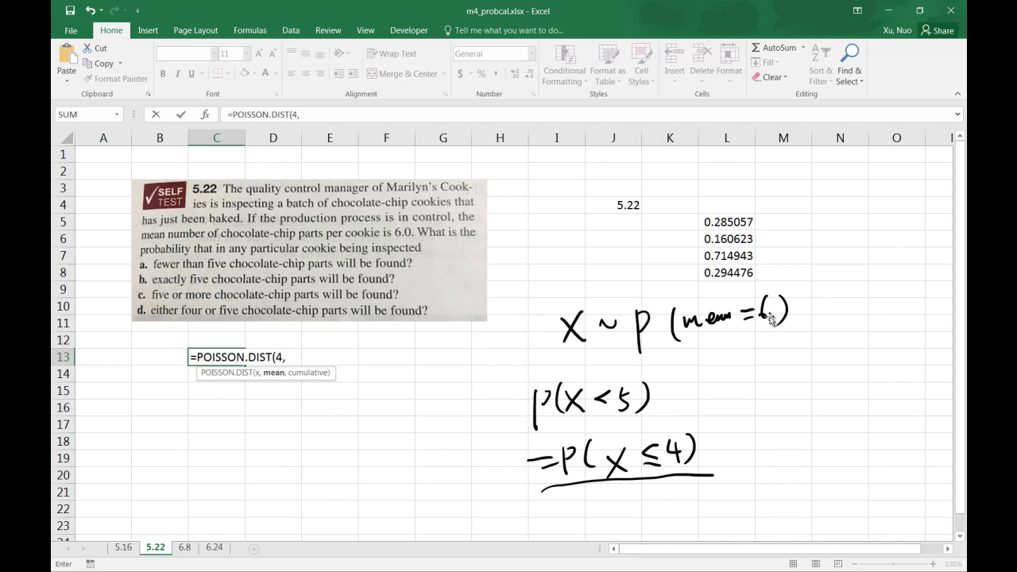
{"action": "type", "text": "6,"}
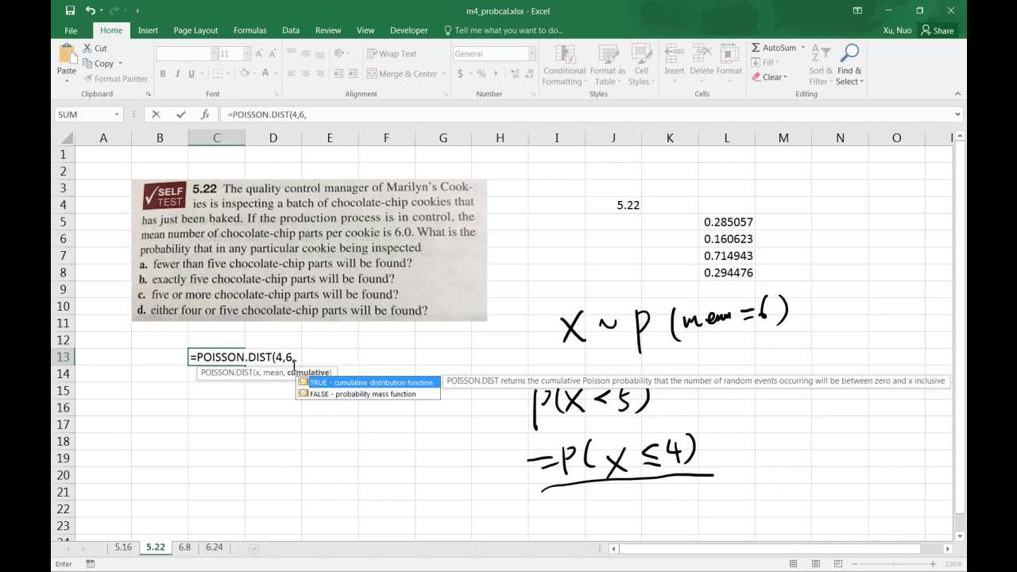
{"action": "type", "text": "rue)"}
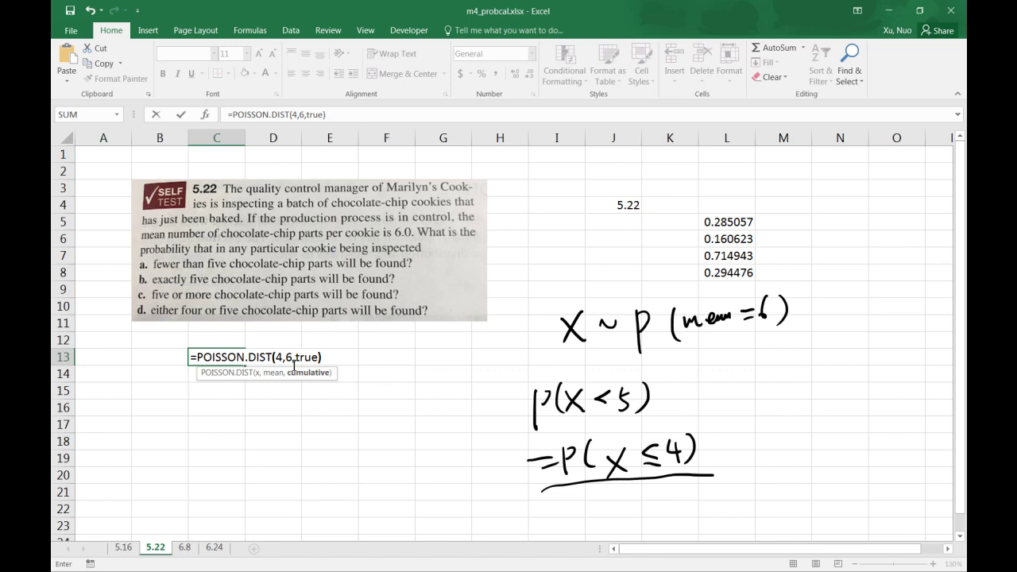
{"action": "key", "text": "Return"}
{"action": "left_click", "coordinate": [220, 356]}
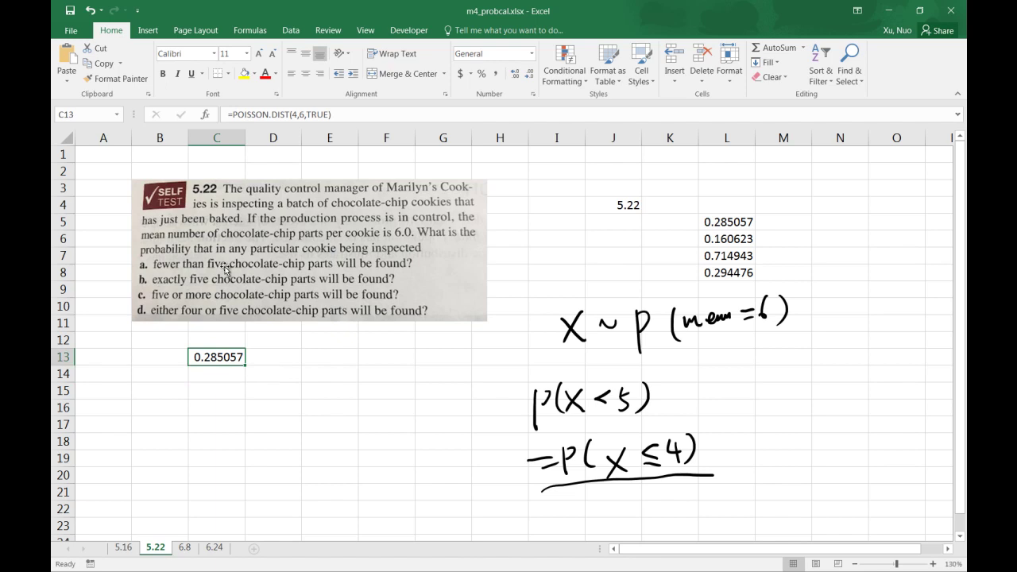
{"action": "left_click", "coordinate": [840, 188]}
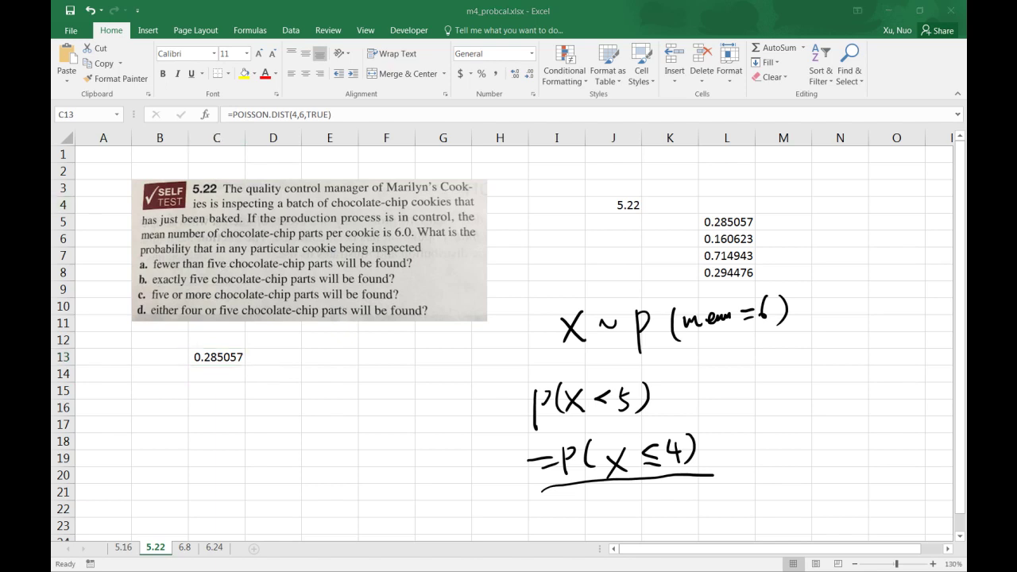
{"action": "left_click", "coordinate": [220, 360]}
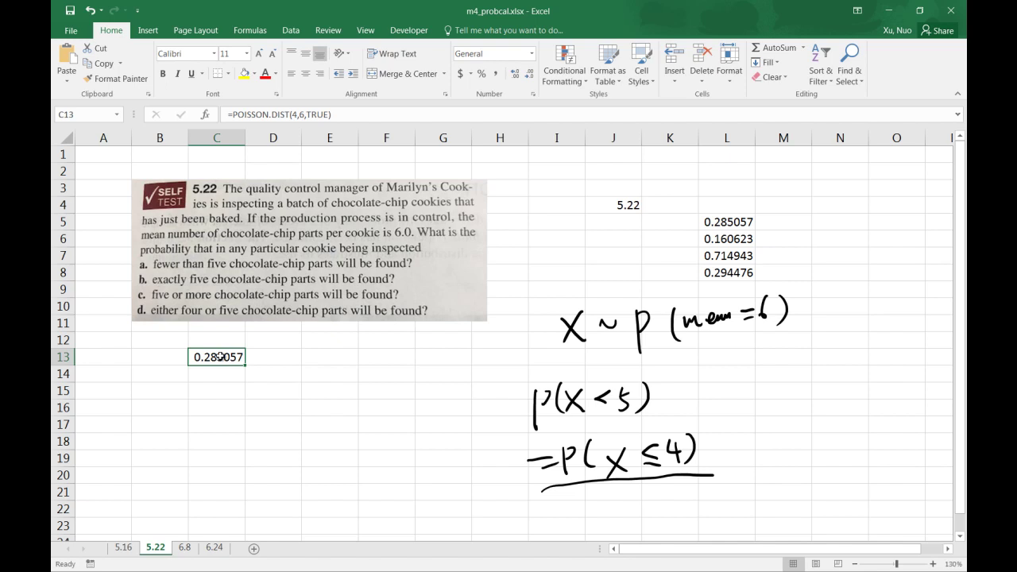
Enter 0 and 1 in cells N3 and N4 and extend them as a series down to 20 in N23
{"action": "left_click", "coordinate": [797, 278]}
{"action": "left_click", "coordinate": [842, 240]}
{"action": "left_click", "coordinate": [837, 188]}
{"action": "type", "text": "0"}
{"action": "left_click", "coordinate": [838, 206]}
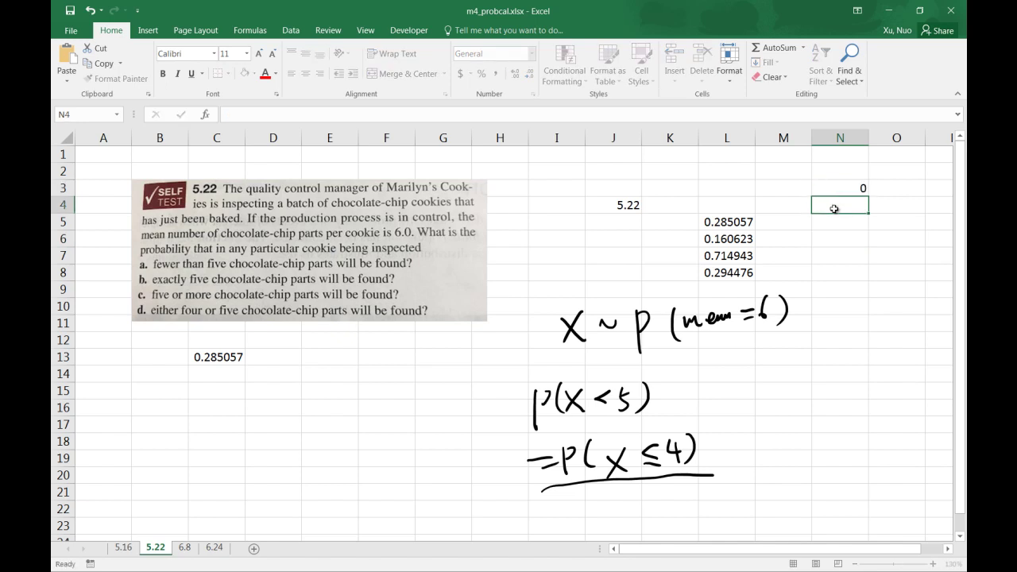
{"action": "type", "text": "1"}
{"action": "left_click", "coordinate": [849, 265]}
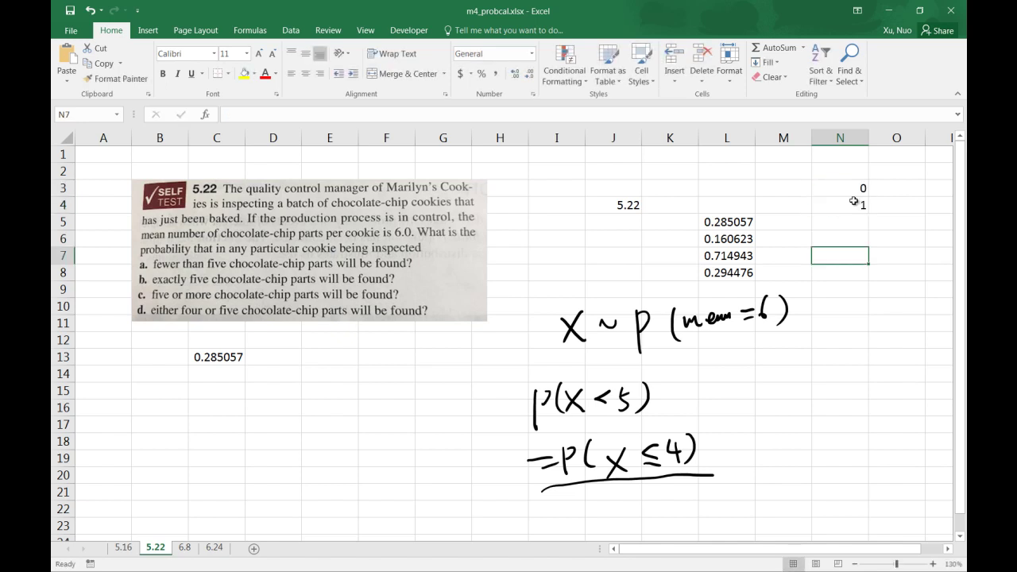
{"action": "left_click_drag", "start_coordinate": [855, 191], "coordinate": [867, 533]}
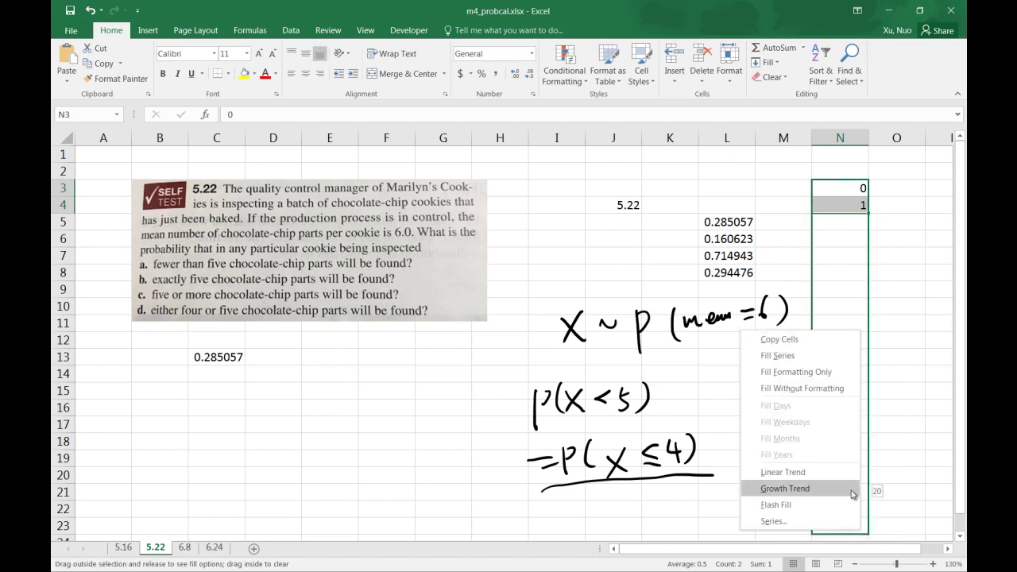
{"action": "left_click", "coordinate": [810, 356]}
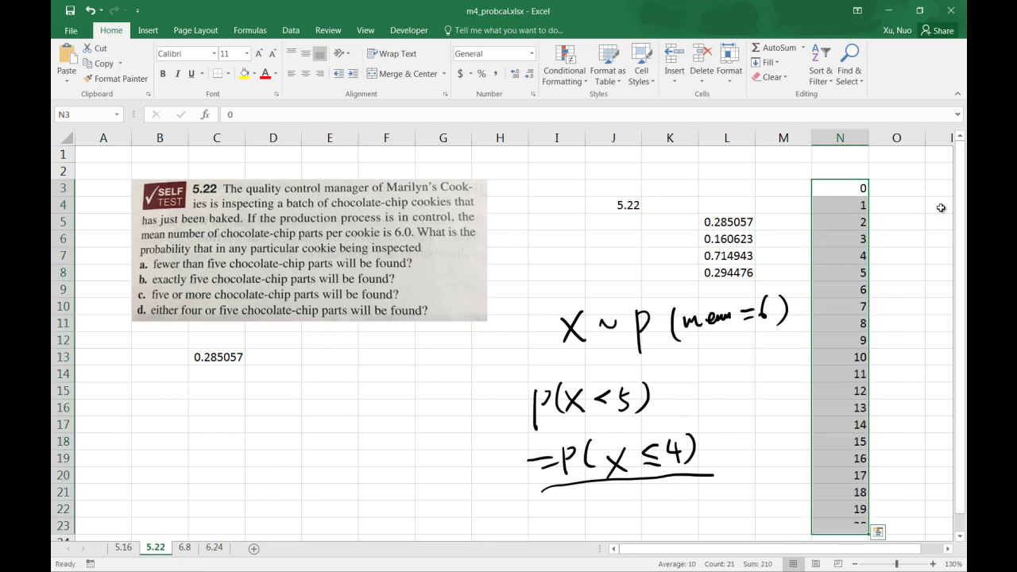
Enter the formula =POISSON.DIST(N3,6,FALSE) in cell O3 for the exact probability of the first value
{"action": "left_click", "coordinate": [893, 190]}
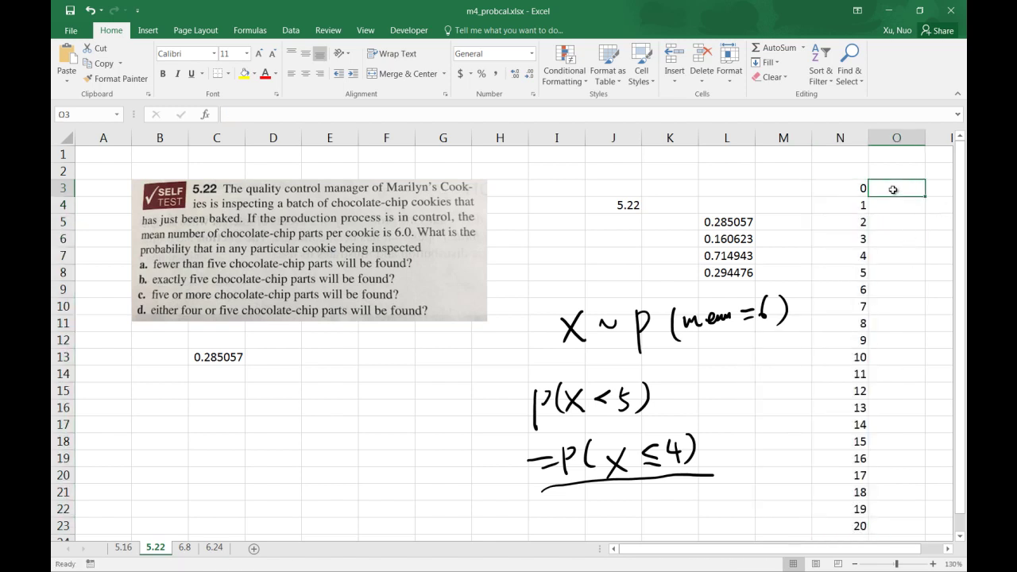
{"action": "type", "text": "="}
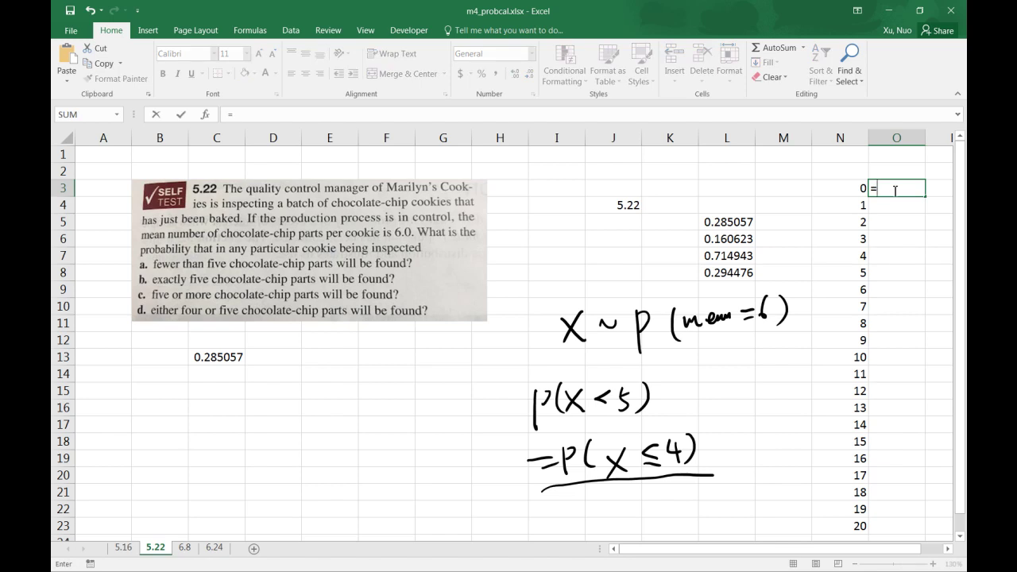
{"action": "type", "text": "po"}
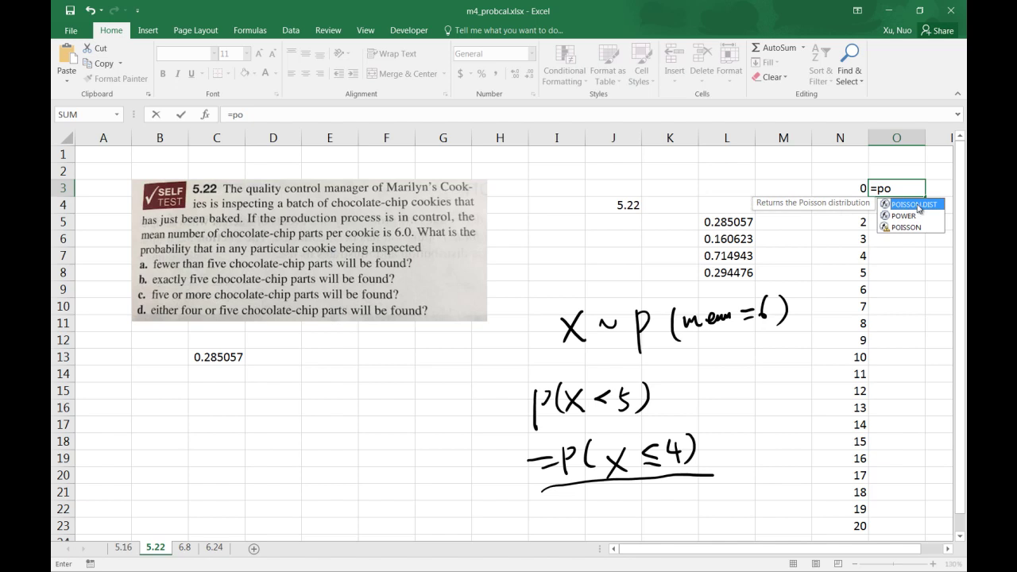
{"action": "double_click", "coordinate": [913, 205]}
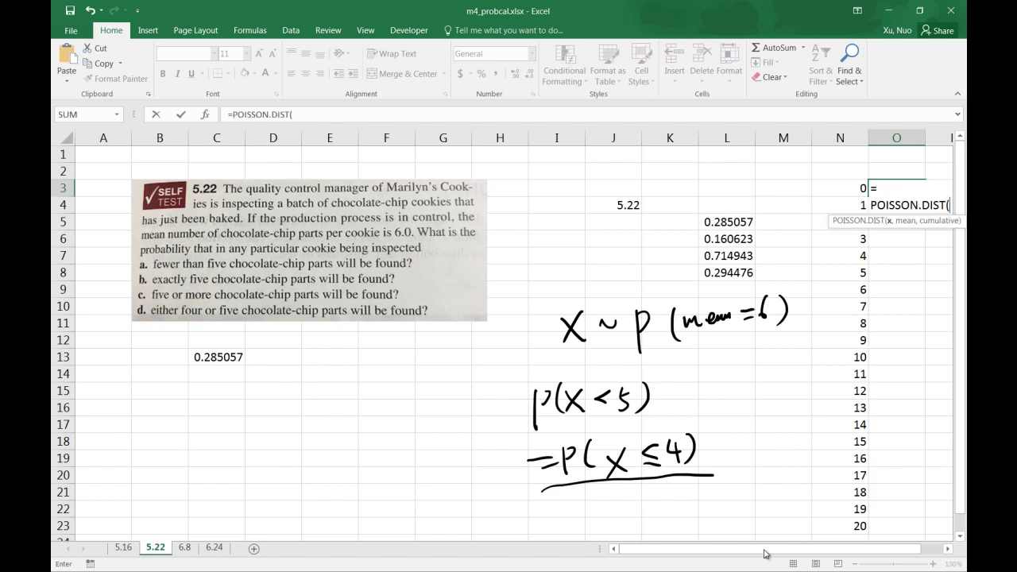
{"action": "left_click_drag", "start_coordinate": [766, 550], "coordinate": [871, 556]}
{"action": "left_click_drag", "start_coordinate": [853, 397], "coordinate": [888, 263]}
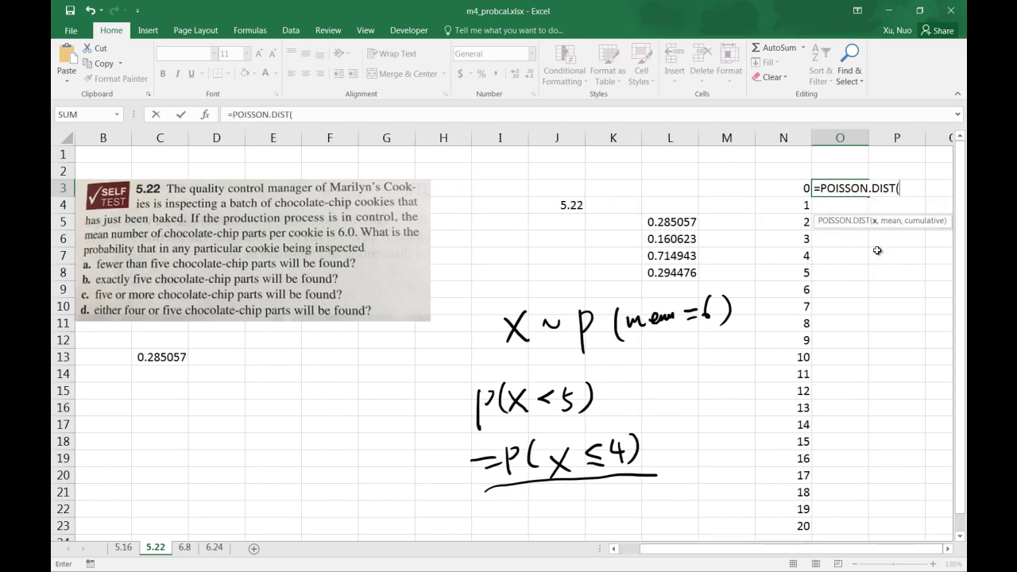
{"action": "left_click", "coordinate": [789, 187]}
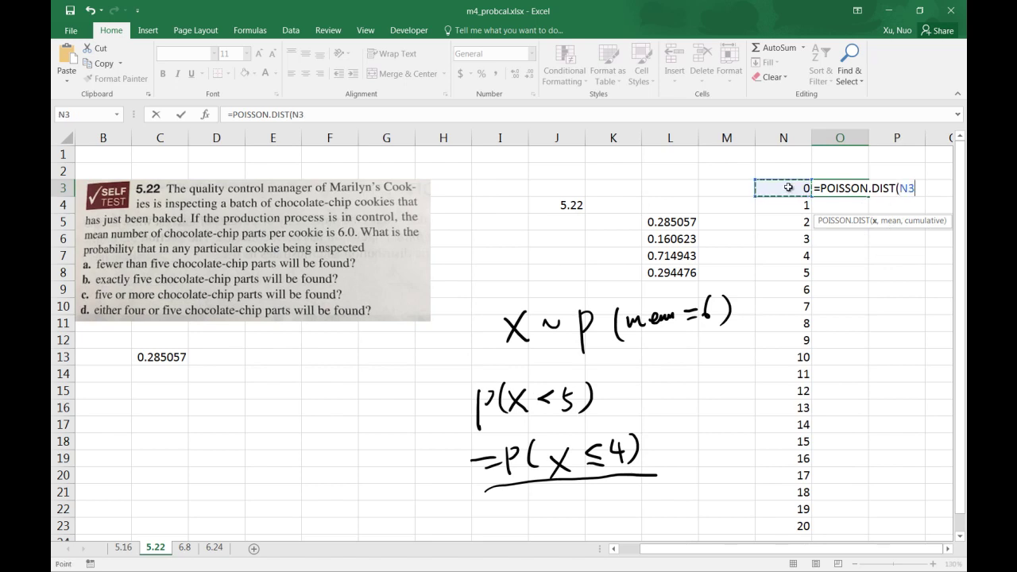
{"action": "type", "text": ",6,"}
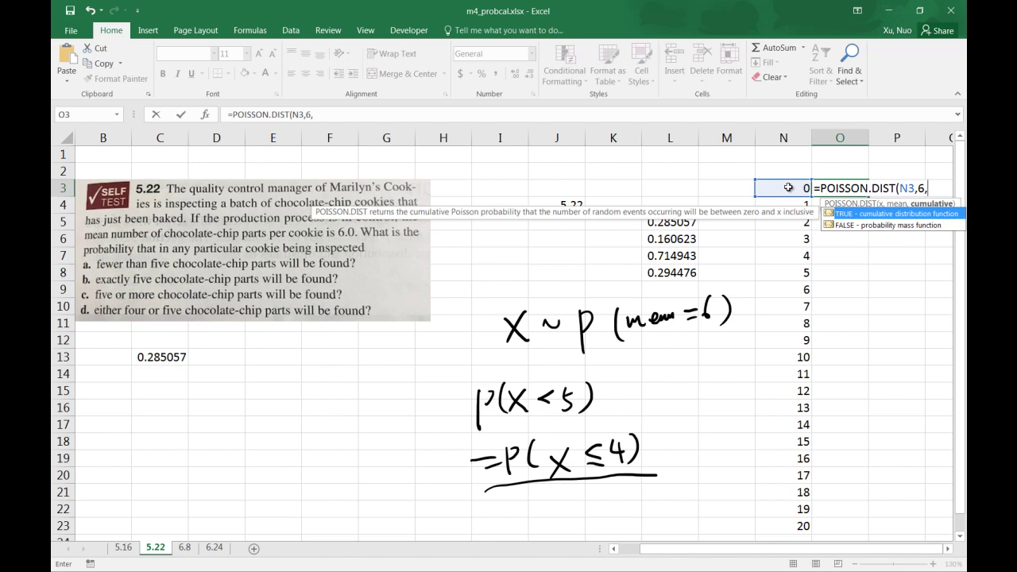
{"action": "type", "text": "false)"}
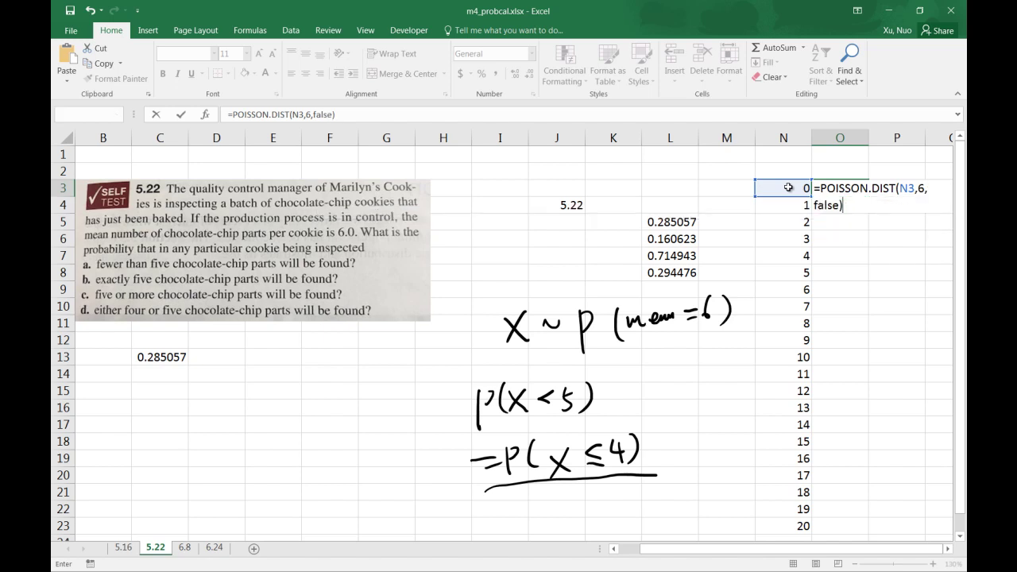
{"action": "key", "text": "Return"}
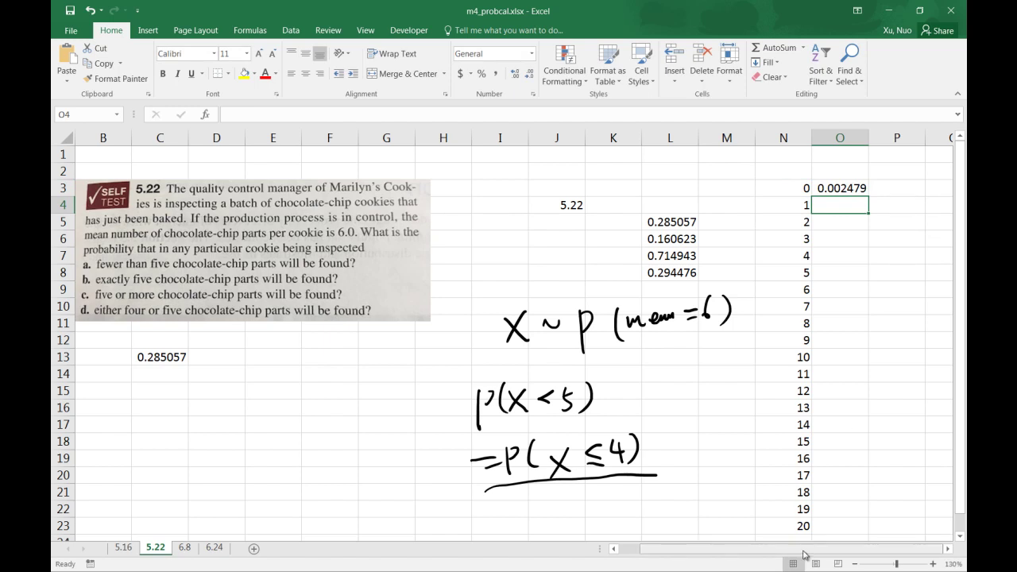
Copy the exact-probability formula from O3 down to O23 and check the formulas in O3, O18 and O23
{"action": "left_click", "coordinate": [849, 193]}
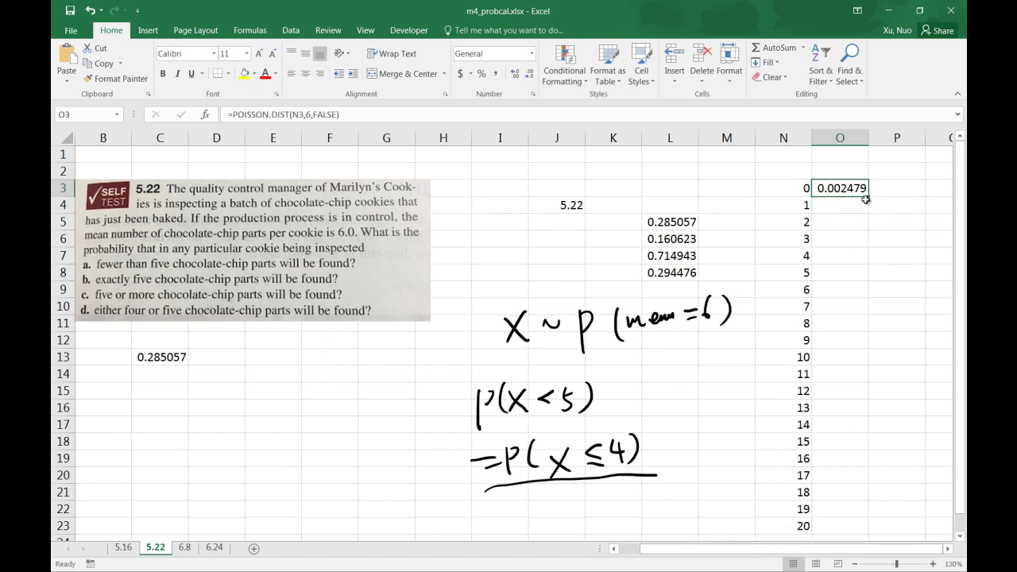
{"action": "left_click_drag", "start_coordinate": [869, 196], "coordinate": [865, 527]}
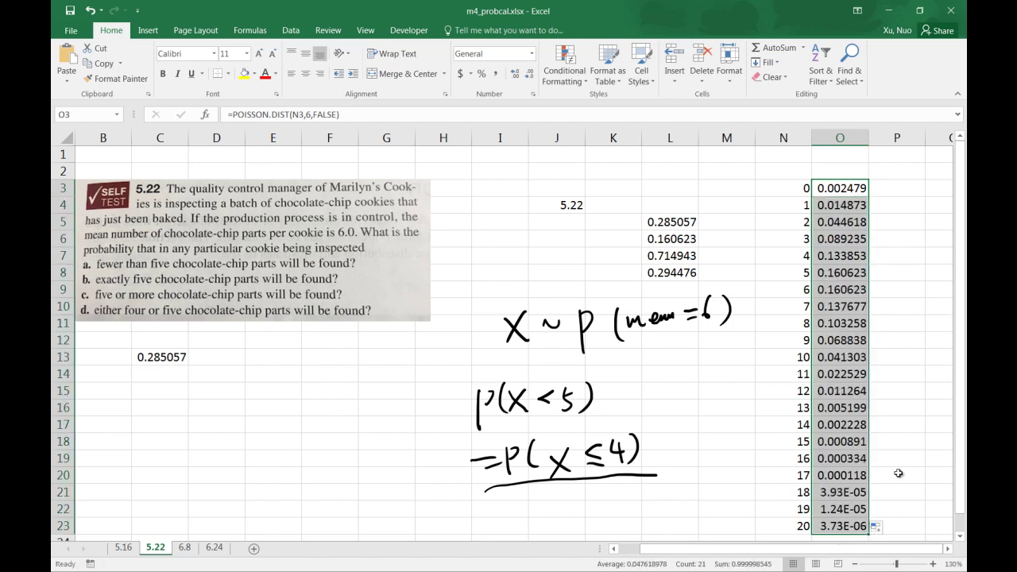
{"action": "left_click", "coordinate": [902, 321]}
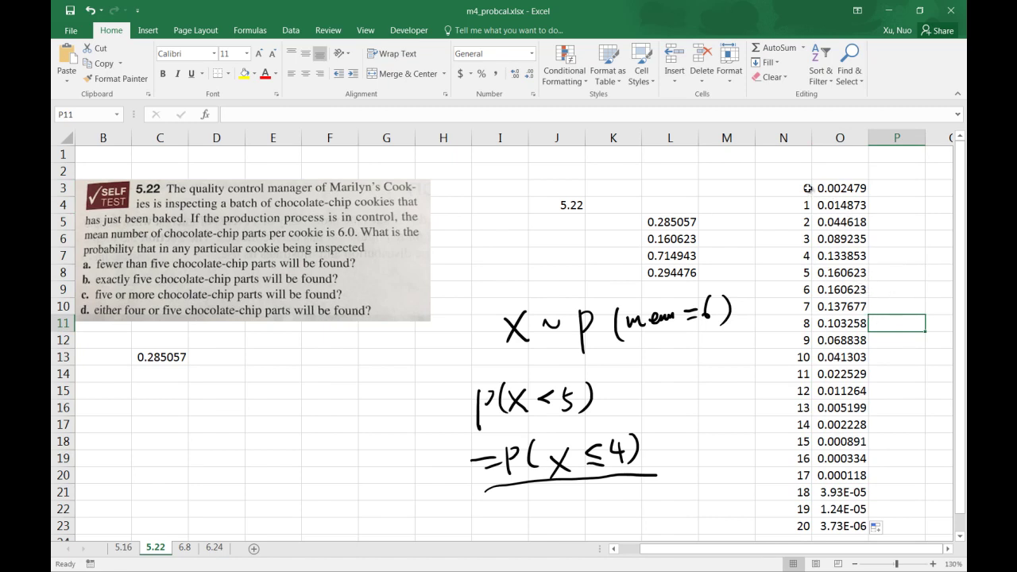
{"action": "left_click", "coordinate": [848, 189]}
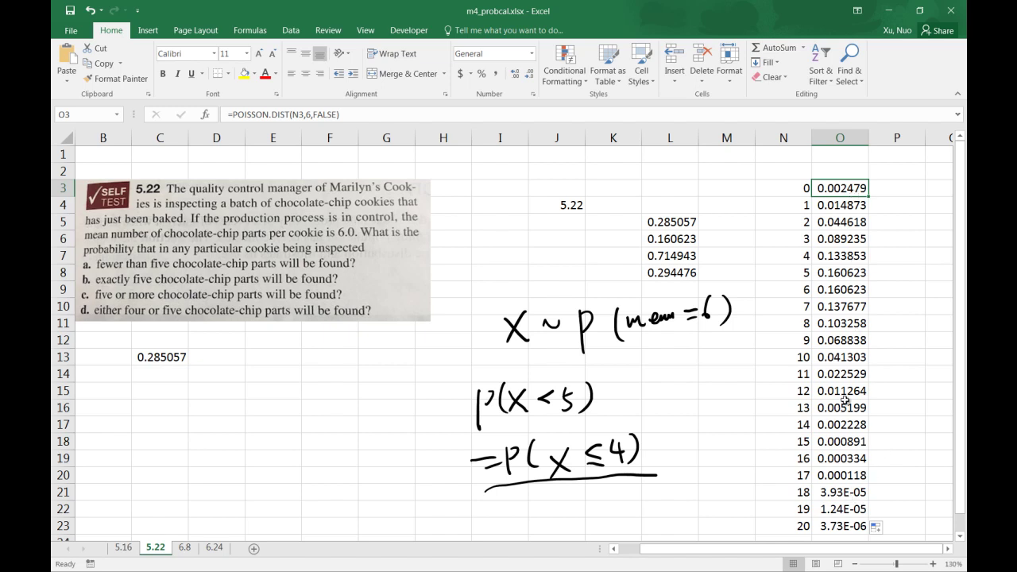
{"action": "left_click", "coordinate": [844, 444]}
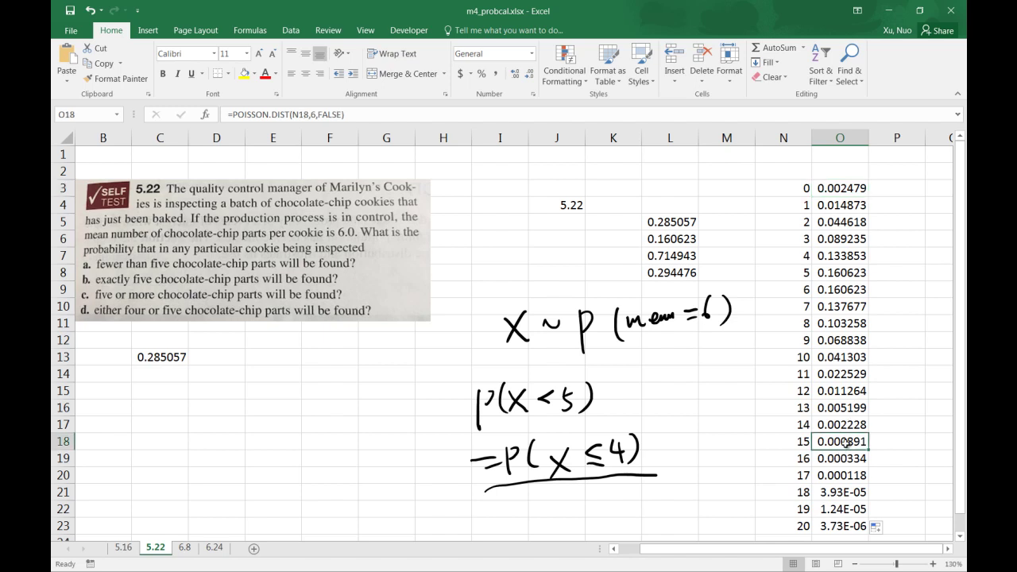
{"action": "left_click", "coordinate": [829, 527]}
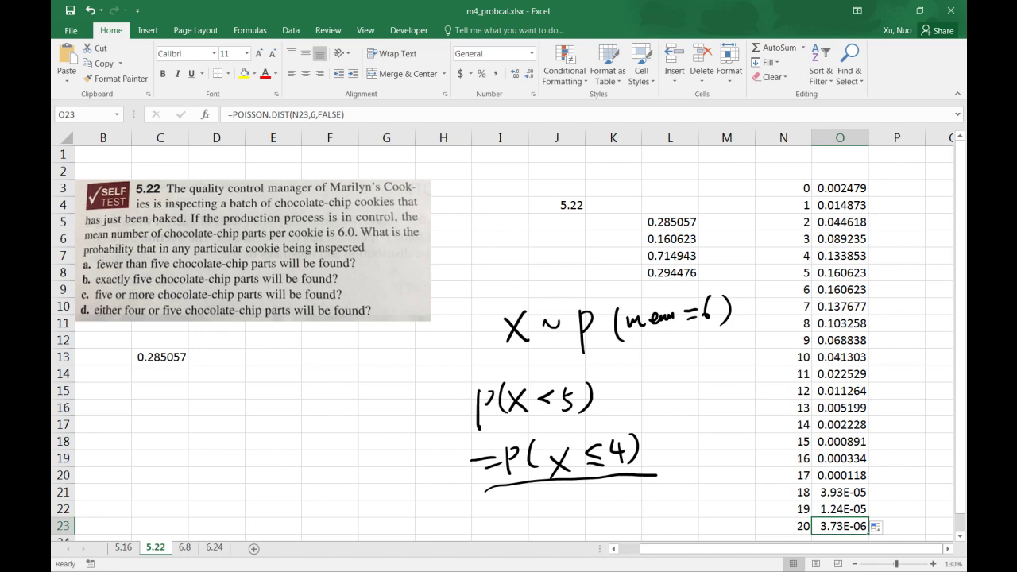
Enter the formula =POISSON.DIST(N3,6,TRUE) in cell P3 for the cumulative probability of the first value
{"action": "scroll", "coordinate": [854, 242], "scroll_direction": "down", "scroll_amount": 1}
{"action": "left_click", "coordinate": [849, 184]}
{"action": "double_click", "coordinate": [848, 186]}
{"action": "type", "text": "="}
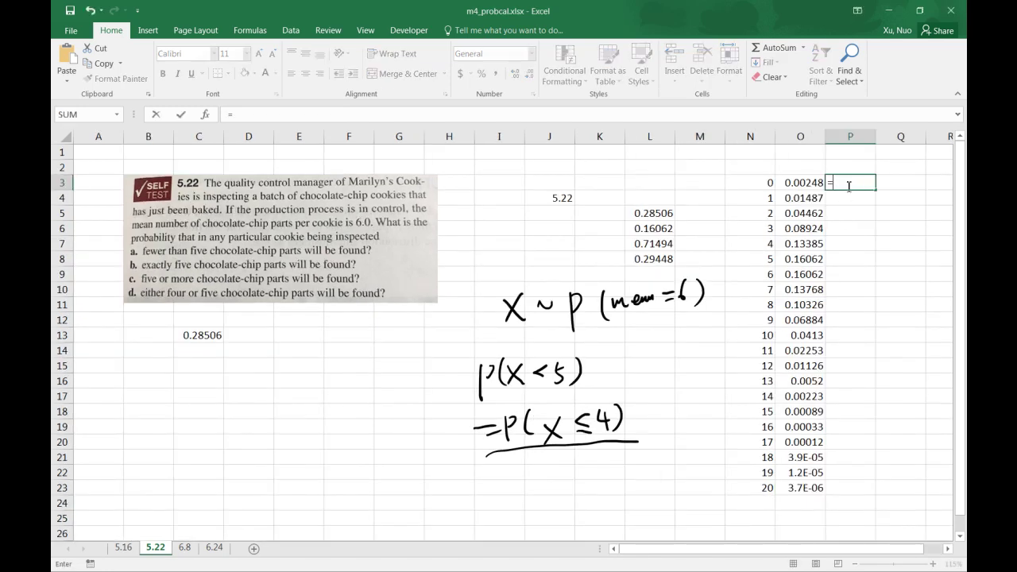
{"action": "type", "text": "po"}
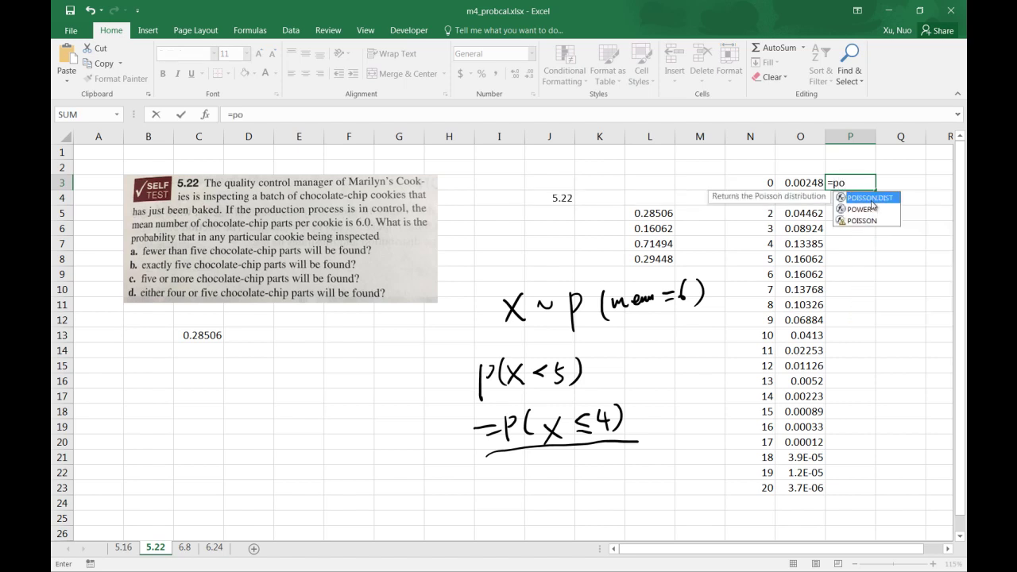
{"action": "double_click", "coordinate": [871, 200]}
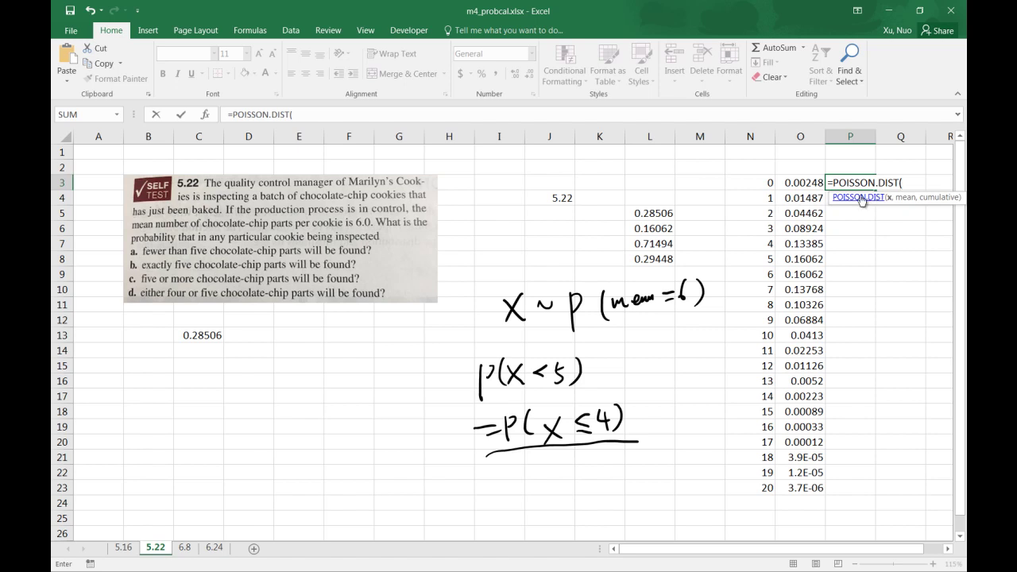
{"action": "left_click", "coordinate": [765, 188]}
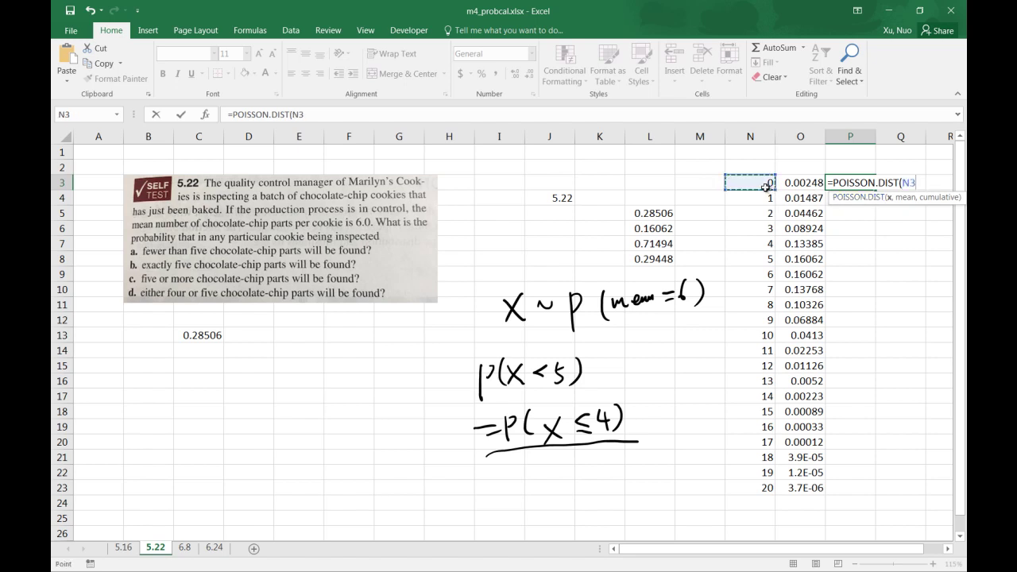
{"action": "type", "text": ",6"}
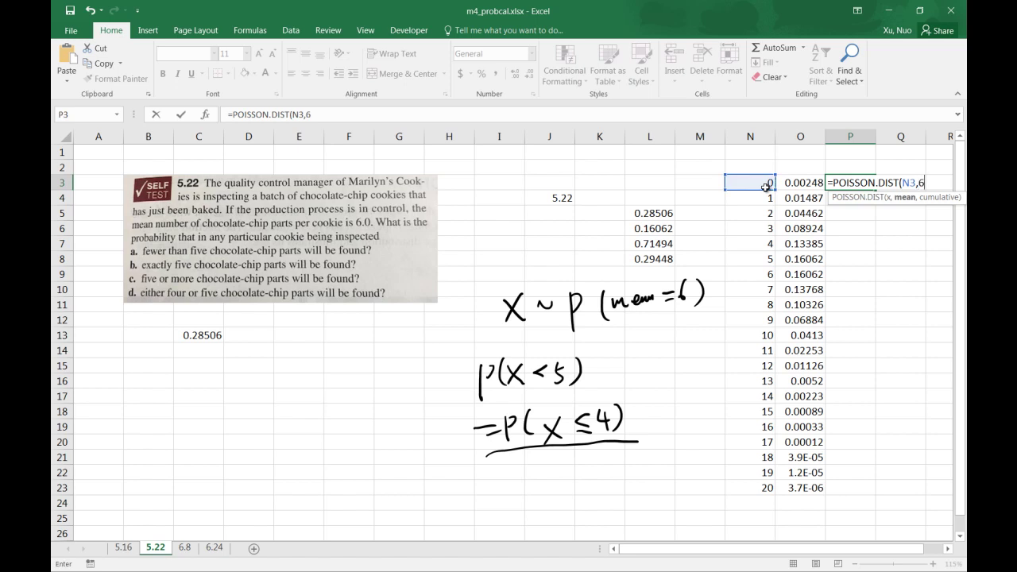
{"action": "type", "text": ","}
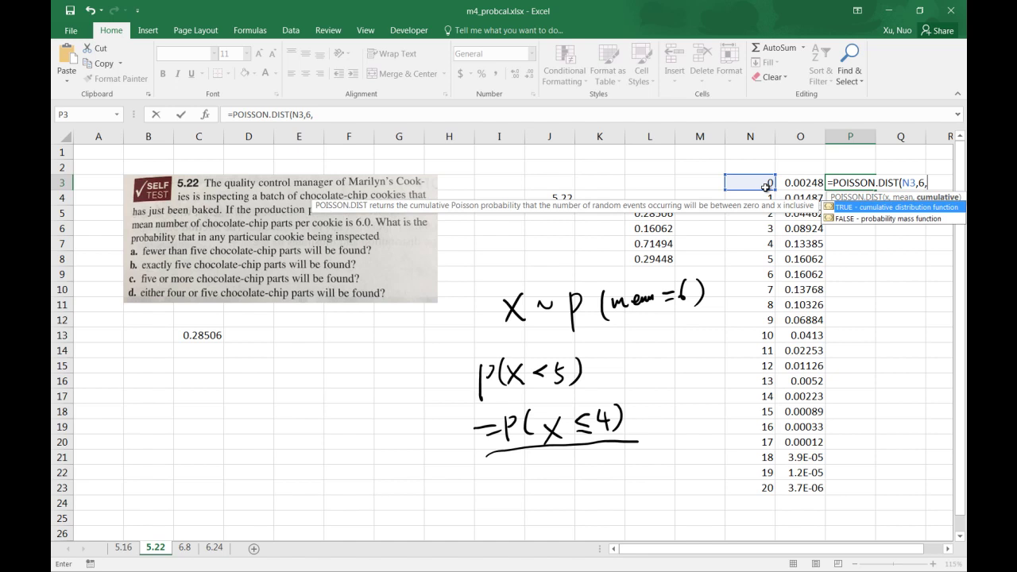
{"action": "type", "text": "true)"}
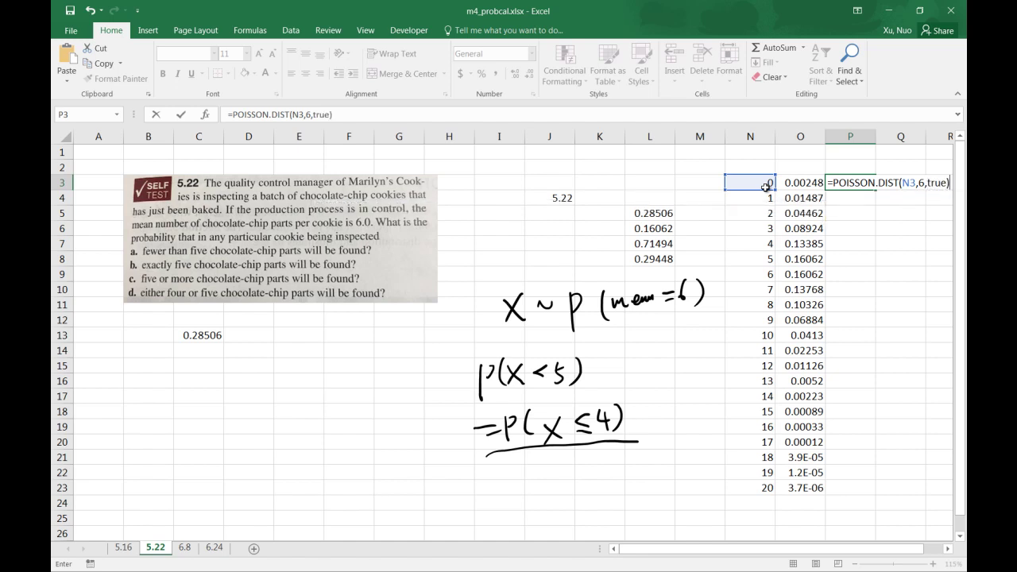
{"action": "key", "text": "Return"}
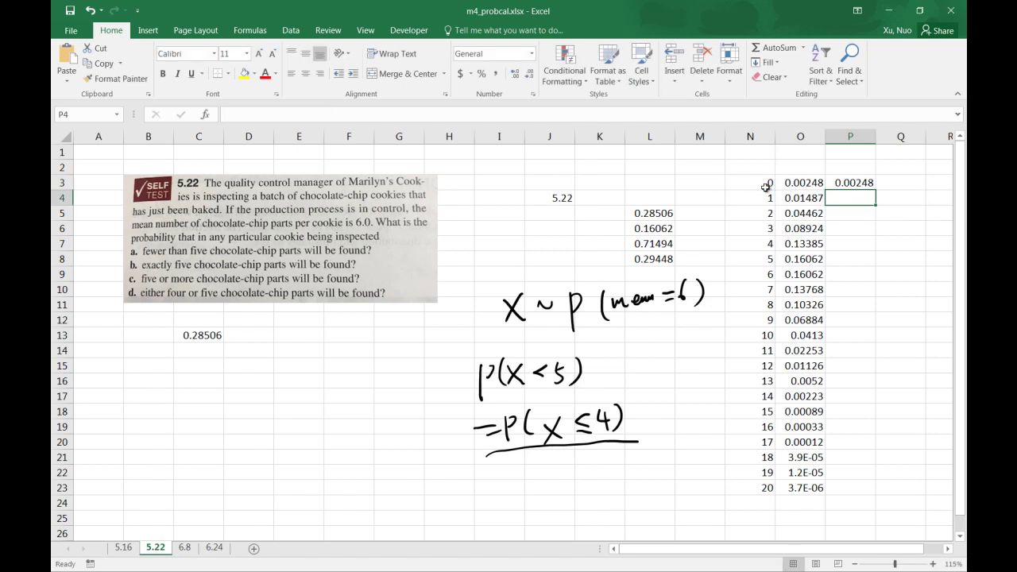
Copy the cumulative-probability formula from P3 down to P23
{"action": "left_click", "coordinate": [868, 186]}
{"action": "left_click_drag", "start_coordinate": [878, 192], "coordinate": [877, 198]}
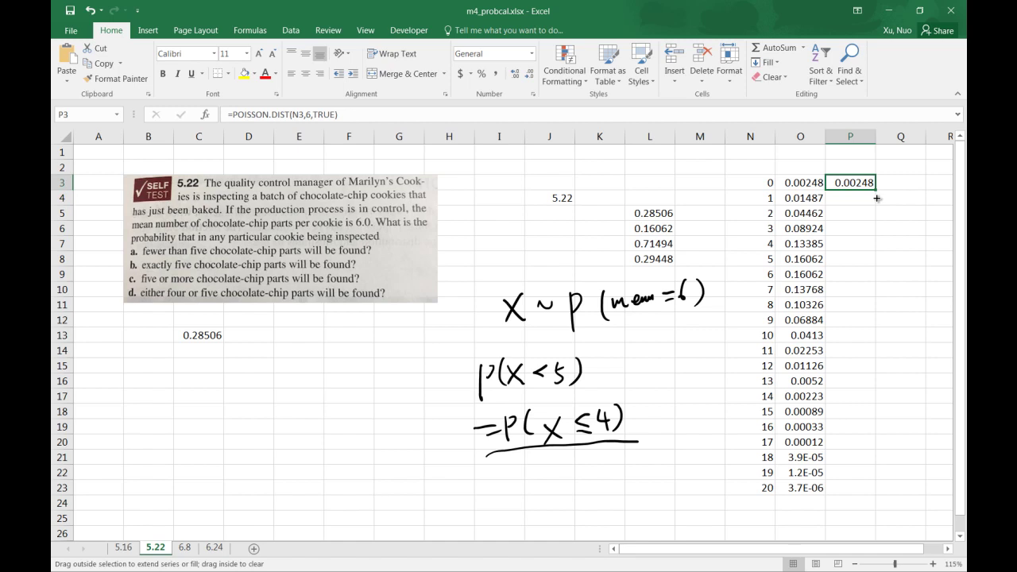
{"action": "left_click_drag", "start_coordinate": [877, 198], "coordinate": [875, 498]}
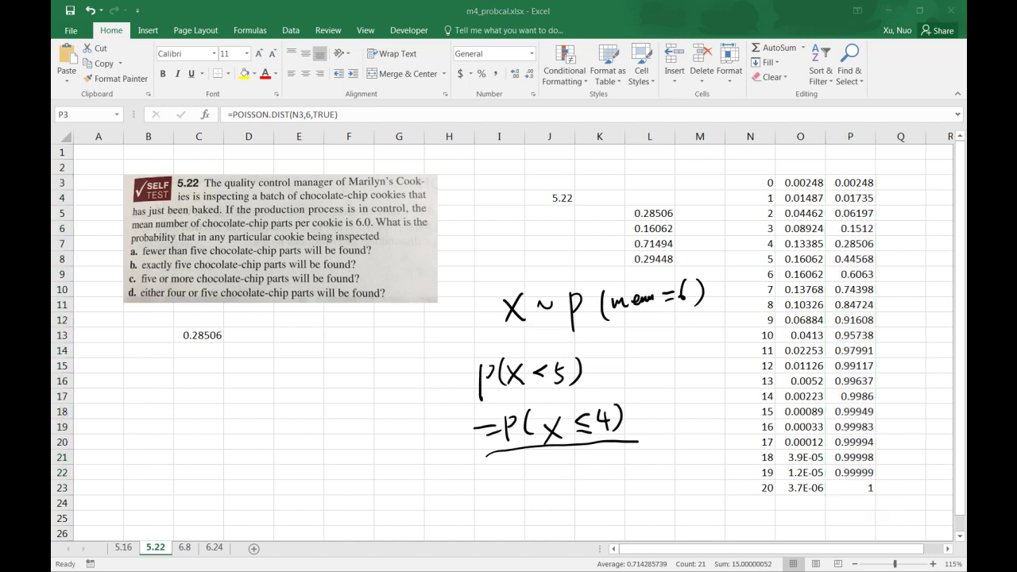
Open worksheet 6.8 and start inking on it with the pen
{"action": "left_click", "coordinate": [185, 548]}
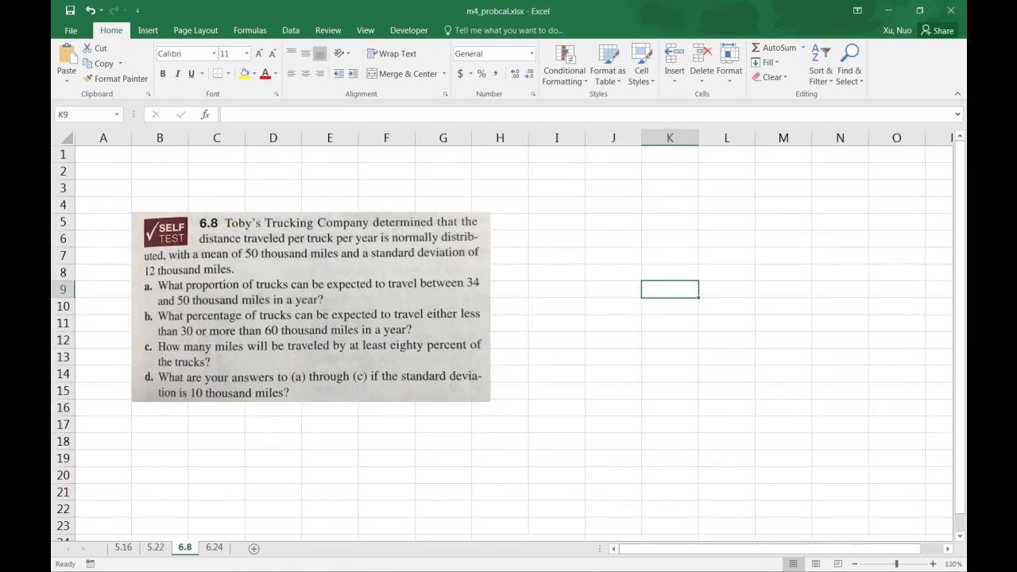
{"action": "left_click", "coordinate": [52, 274]}
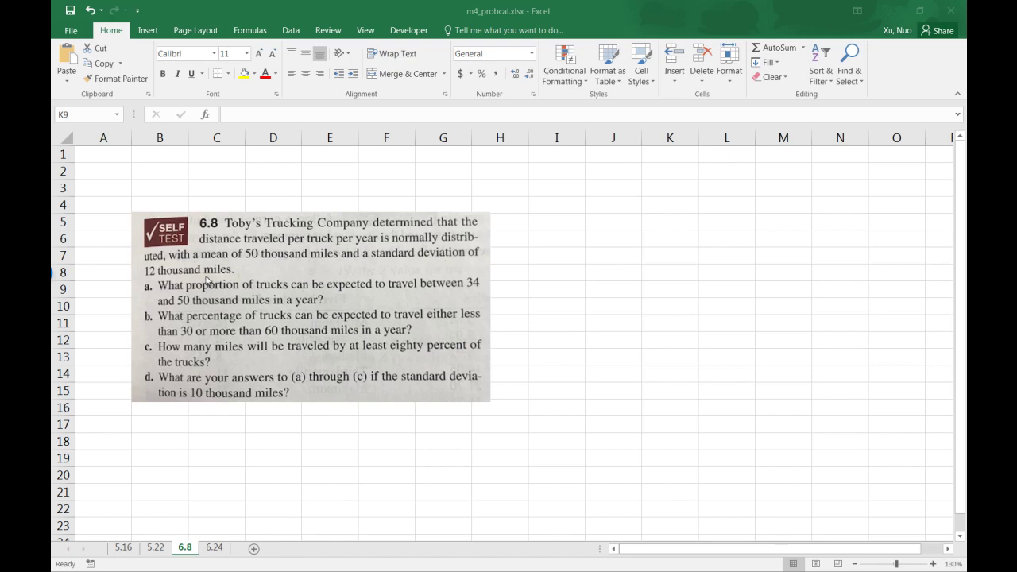
{"action": "left_click", "coordinate": [336, 34]}
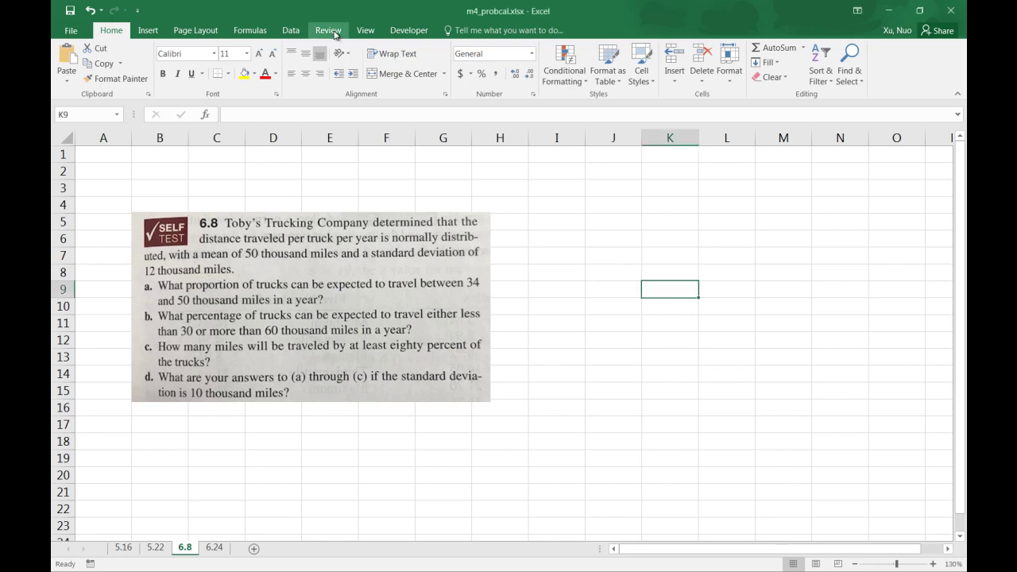
{"action": "left_click", "coordinate": [323, 34]}
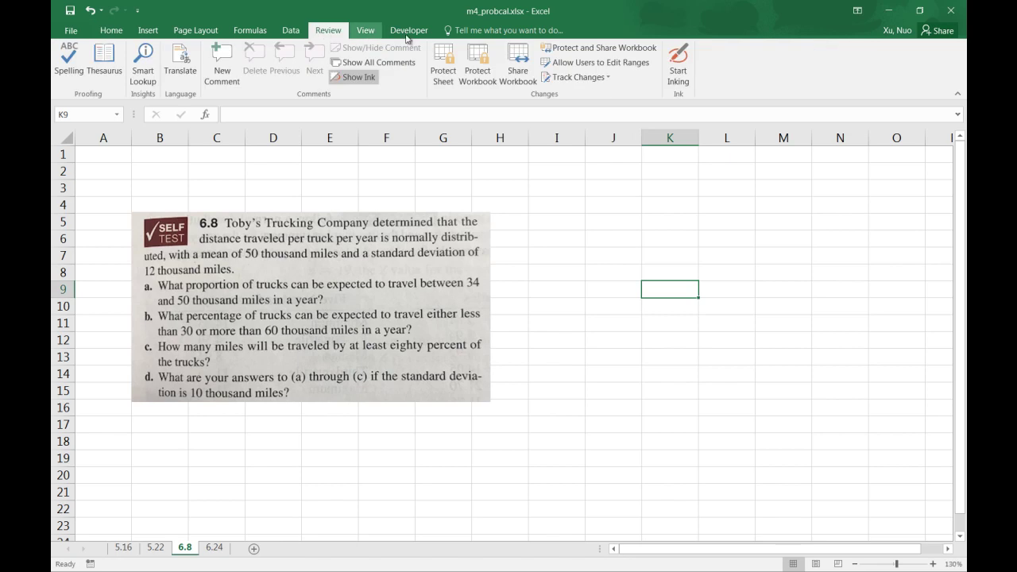
{"action": "left_click", "coordinate": [674, 62]}
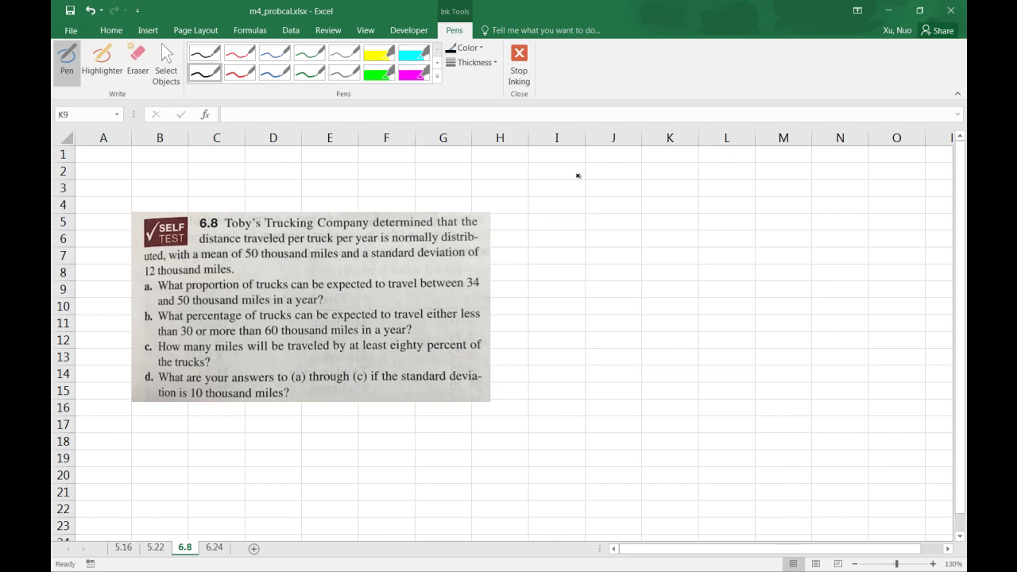
Handwrite the distribution X ~ Normal(μ=50, σ=12) in black ink in the empty cells beside the top of the problem picture
{"action": "mouse_move", "coordinate": [602, 172]}
{"action": "left_mouse_down"}
{"action": "mouse_move", "coordinate": [623, 199]}
{"action": "mouse_move", "coordinate": [609, 197]}
{"action": "mouse_move", "coordinate": [658, 181]}
{"action": "mouse_move", "coordinate": [669, 203]}
{"action": "mouse_move", "coordinate": [734, 178]}
{"action": "mouse_move", "coordinate": [767, 205]}
{"action": "left_mouse_up"}
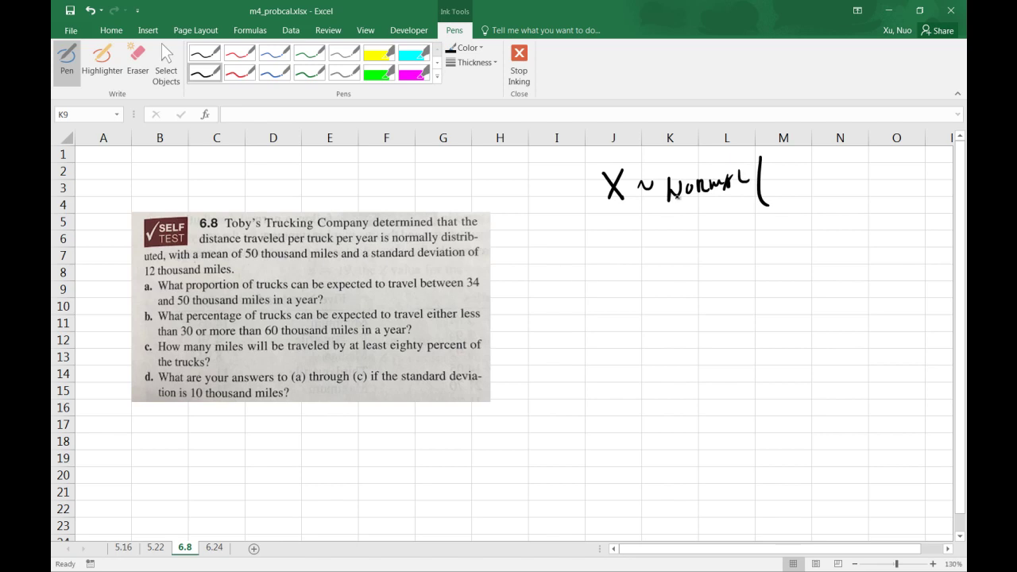
{"action": "mouse_move", "coordinate": [778, 161]}
{"action": "left_mouse_down"}
{"action": "mouse_move", "coordinate": [776, 175]}
{"action": "mouse_move", "coordinate": [809, 163]}
{"action": "left_mouse_up"}
{"action": "left_click_drag", "start_coordinate": [799, 171], "coordinate": [830, 155]}
{"action": "left_click_drag", "start_coordinate": [839, 155], "coordinate": [838, 156]}
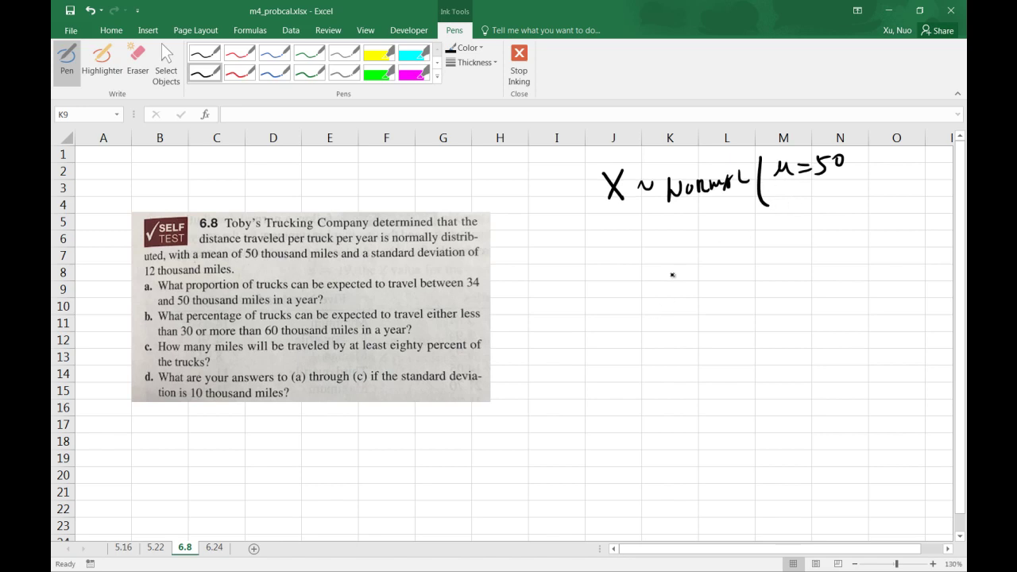
{"action": "mouse_move", "coordinate": [793, 199]}
{"action": "left_mouse_down"}
{"action": "mouse_move", "coordinate": [787, 211]}
{"action": "mouse_move", "coordinate": [807, 194]}
{"action": "mouse_move", "coordinate": [820, 199]}
{"action": "left_mouse_up"}
{"action": "left_click_drag", "start_coordinate": [811, 208], "coordinate": [834, 208]}
{"action": "left_click_drag", "start_coordinate": [839, 198], "coordinate": [851, 208]}
{"action": "mouse_move", "coordinate": [863, 159]}
{"action": "left_mouse_down"}
{"action": "mouse_move", "coordinate": [860, 170]}
{"action": "mouse_move", "coordinate": [887, 192]}
{"action": "mouse_move", "coordinate": [878, 211]}
{"action": "left_mouse_up"}
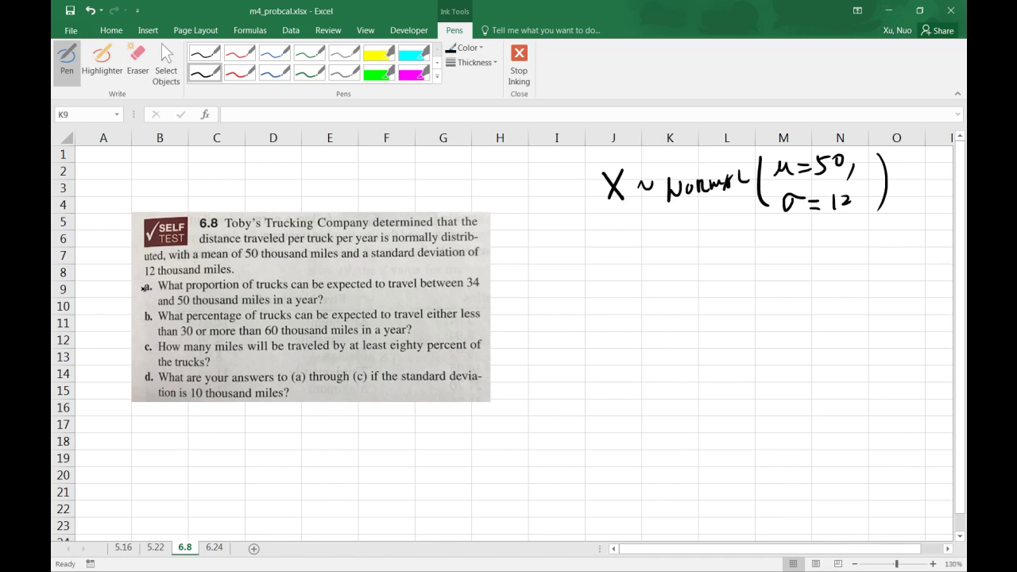
Circle part a in the problem picture and sketch a bell curve over an arrowed horizontal axis below the distribution notation
{"action": "mouse_move", "coordinate": [153, 279]}
{"action": "left_mouse_down"}
{"action": "mouse_move", "coordinate": [138, 291]}
{"action": "mouse_move", "coordinate": [147, 288]}
{"action": "left_mouse_up"}
{"action": "mouse_move", "coordinate": [596, 290]}
{"action": "left_mouse_down"}
{"action": "mouse_move", "coordinate": [669, 230]}
{"action": "mouse_move", "coordinate": [709, 238]}
{"action": "mouse_move", "coordinate": [738, 268]}
{"action": "mouse_move", "coordinate": [785, 286]}
{"action": "left_mouse_up"}
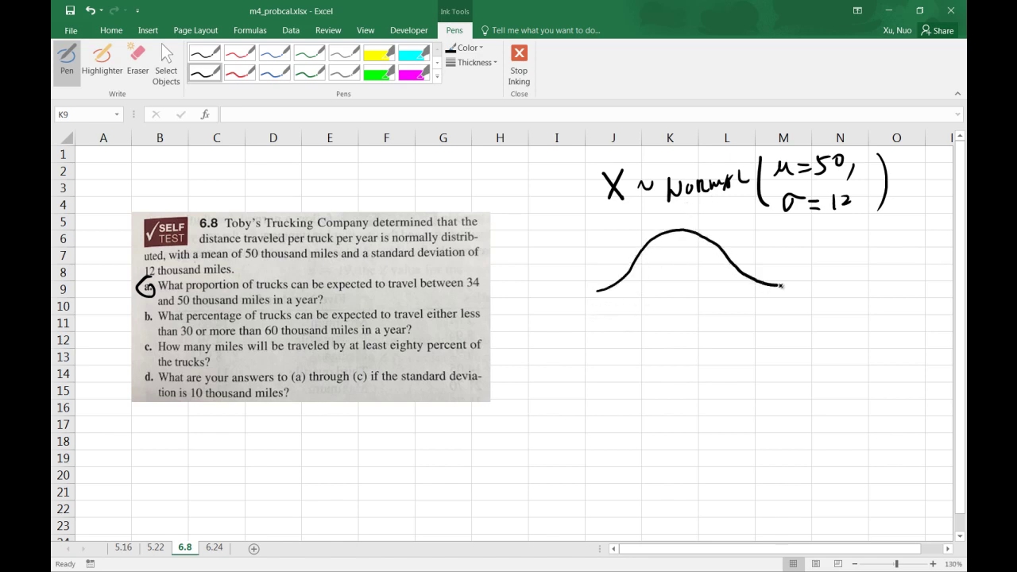
{"action": "mouse_move", "coordinate": [598, 302]}
{"action": "left_mouse_down"}
{"action": "mouse_move", "coordinate": [808, 291]}
{"action": "mouse_move", "coordinate": [792, 302]}
{"action": "left_mouse_up"}
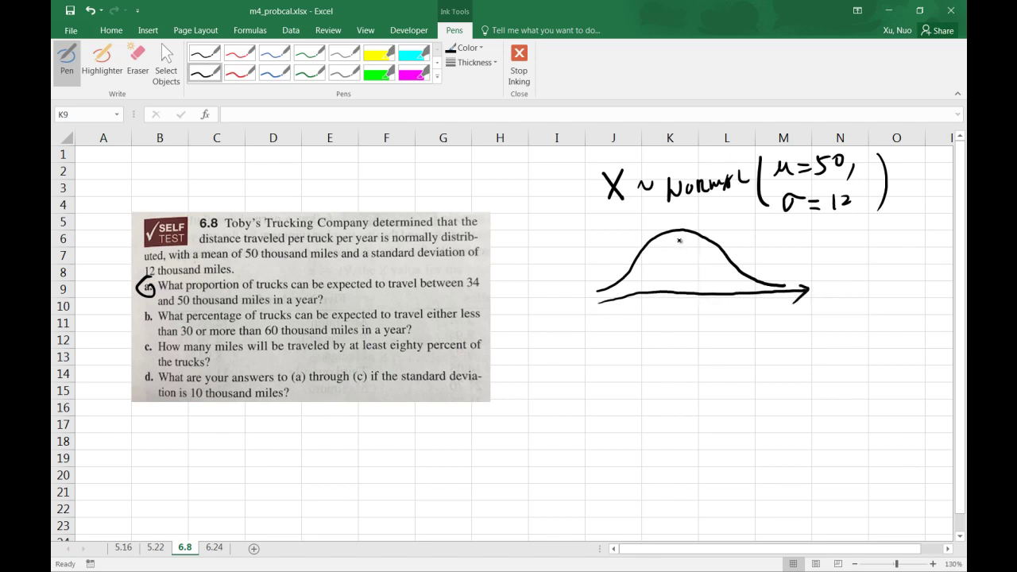
Mark the curve's mean with a dashed vertical line labelled 50 and add axis ticks labelled 62 and 38
{"action": "left_click_drag", "start_coordinate": [685, 215], "coordinate": [686, 227]}
{"action": "left_click_drag", "start_coordinate": [689, 237], "coordinate": [690, 245]}
{"action": "left_click_drag", "start_coordinate": [692, 252], "coordinate": [695, 275]}
{"action": "mouse_move", "coordinate": [695, 280]}
{"action": "left_mouse_down"}
{"action": "mouse_move", "coordinate": [688, 334]}
{"action": "mouse_move", "coordinate": [701, 323]}
{"action": "left_mouse_up"}
{"action": "mouse_move", "coordinate": [736, 290]}
{"action": "left_mouse_down"}
{"action": "mouse_move", "coordinate": [737, 319]}
{"action": "mouse_move", "coordinate": [747, 319]}
{"action": "left_mouse_up"}
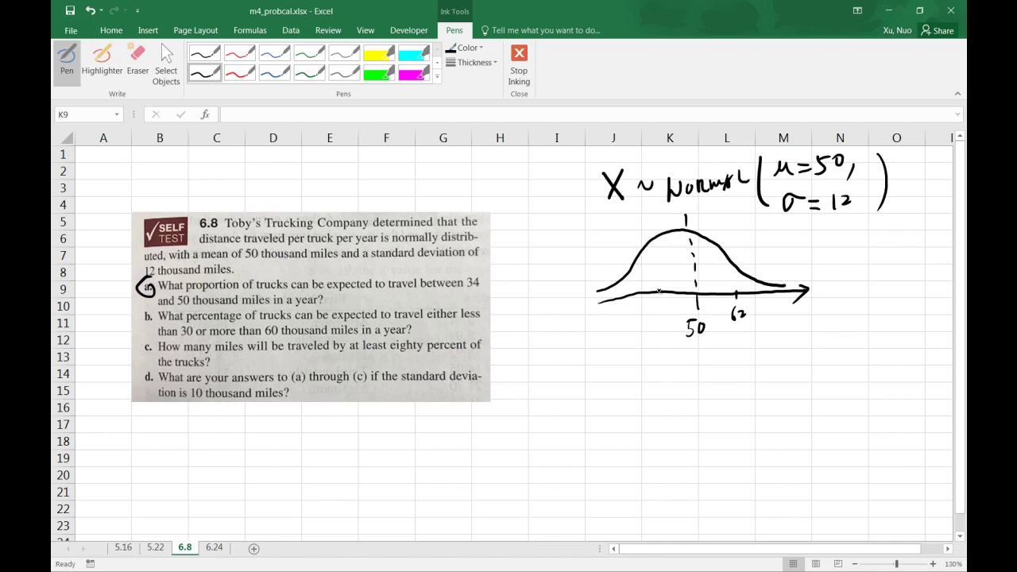
{"action": "mouse_move", "coordinate": [659, 290]}
{"action": "left_mouse_down"}
{"action": "mouse_move", "coordinate": [654, 322]}
{"action": "mouse_move", "coordinate": [669, 320]}
{"action": "left_mouse_up"}
Handwrite the part a probability P(34≤X≤50) below the bell curve
{"action": "mouse_move", "coordinate": [676, 369]}
{"action": "left_mouse_down"}
{"action": "mouse_move", "coordinate": [693, 388]}
{"action": "mouse_move", "coordinate": [678, 389]}
{"action": "mouse_move", "coordinate": [721, 386]}
{"action": "mouse_move", "coordinate": [739, 365]}
{"action": "left_mouse_up"}
{"action": "mouse_move", "coordinate": [672, 367]}
{"action": "left_mouse_down"}
{"action": "mouse_move", "coordinate": [672, 388]}
{"action": "mouse_move", "coordinate": [631, 391]}
{"action": "mouse_move", "coordinate": [650, 380]}
{"action": "left_mouse_up"}
{"action": "left_click_drag", "start_coordinate": [645, 364], "coordinate": [634, 404]}
{"action": "left_click_drag", "start_coordinate": [762, 357], "coordinate": [764, 379]}
{"action": "mouse_move", "coordinate": [595, 372]}
{"action": "left_mouse_down"}
{"action": "mouse_move", "coordinate": [602, 413]}
{"action": "mouse_move", "coordinate": [596, 389]}
{"action": "left_mouse_up"}
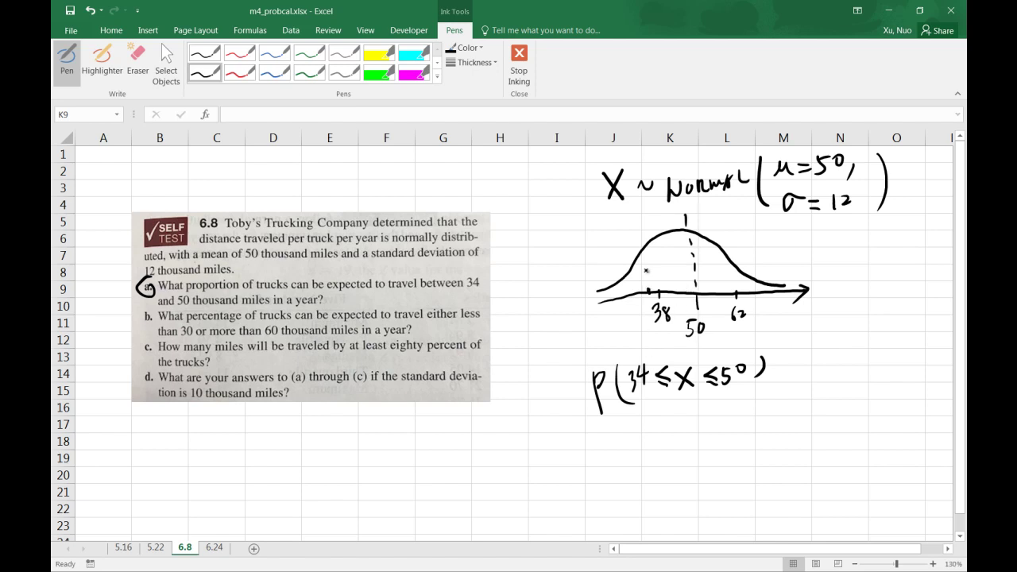
Draw the lower boundary at 34 on the bell curve and hatch the area between 34 and 50
{"action": "left_click_drag", "start_coordinate": [646, 246], "coordinate": [654, 296]}
{"action": "mouse_move", "coordinate": [656, 259]}
{"action": "left_mouse_down"}
{"action": "mouse_move", "coordinate": [683, 229]}
{"action": "mouse_move", "coordinate": [666, 237]}
{"action": "mouse_move", "coordinate": [677, 235]}
{"action": "left_mouse_up"}
{"action": "mouse_move", "coordinate": [661, 284]}
{"action": "left_mouse_down"}
{"action": "mouse_move", "coordinate": [692, 234]}
{"action": "mouse_move", "coordinate": [692, 256]}
{"action": "left_mouse_up"}
{"action": "mouse_move", "coordinate": [690, 291]}
{"action": "left_mouse_down"}
{"action": "mouse_move", "coordinate": [698, 268]}
{"action": "mouse_move", "coordinate": [655, 253]}
{"action": "mouse_move", "coordinate": [672, 263]}
{"action": "mouse_move", "coordinate": [685, 246]}
{"action": "mouse_move", "coordinate": [688, 274]}
{"action": "left_mouse_up"}
{"action": "left_click_drag", "start_coordinate": [686, 281], "coordinate": [693, 273]}
{"action": "left_click_drag", "start_coordinate": [653, 288], "coordinate": [662, 267]}
{"action": "left_click_drag", "start_coordinate": [677, 283], "coordinate": [683, 273]}
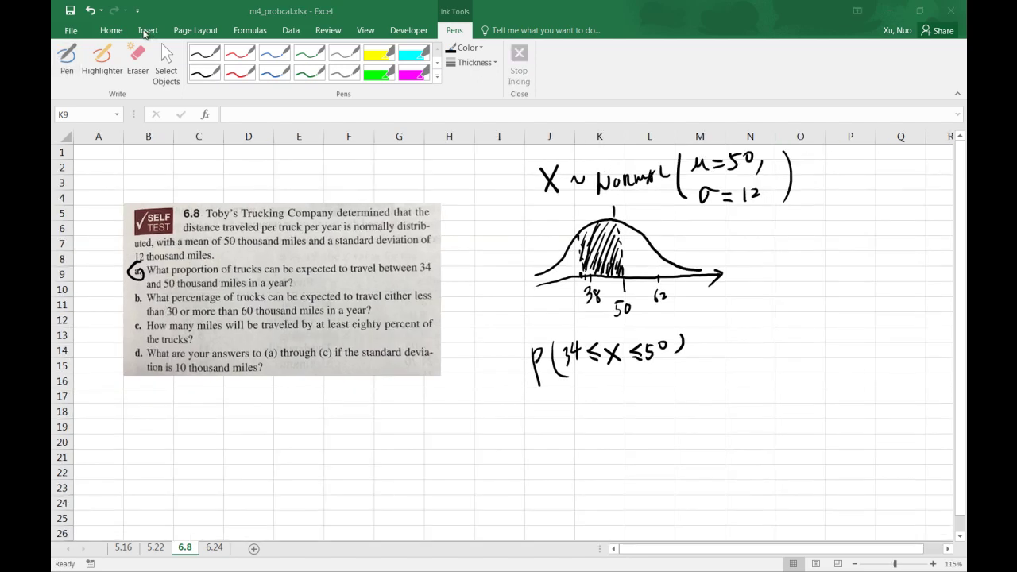
Resume inking and handwrite = P(X≤50) − P(X≤34) below the part a probability
{"action": "left_click", "coordinate": [329, 30]}
{"action": "left_click", "coordinate": [690, 72]}
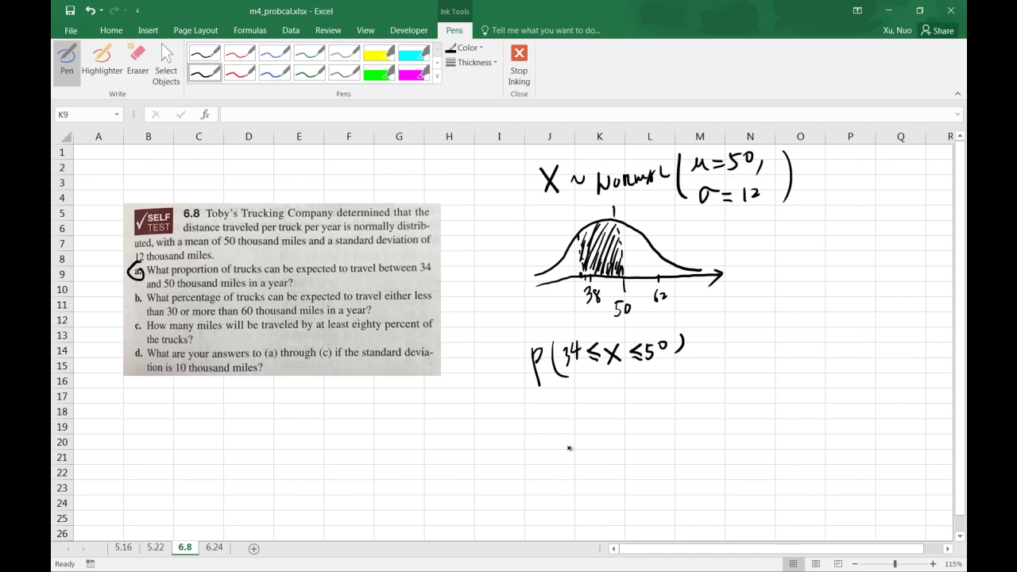
{"action": "mouse_move", "coordinate": [516, 418]}
{"action": "left_mouse_down"}
{"action": "mouse_move", "coordinate": [532, 416]}
{"action": "mouse_move", "coordinate": [558, 443]}
{"action": "mouse_move", "coordinate": [554, 424]}
{"action": "left_mouse_up"}
{"action": "mouse_move", "coordinate": [573, 409]}
{"action": "left_mouse_down"}
{"action": "mouse_move", "coordinate": [569, 436]}
{"action": "mouse_move", "coordinate": [596, 431]}
{"action": "left_mouse_up"}
{"action": "mouse_move", "coordinate": [596, 412]}
{"action": "left_mouse_down"}
{"action": "mouse_move", "coordinate": [578, 432]}
{"action": "mouse_move", "coordinate": [614, 410]}
{"action": "mouse_move", "coordinate": [624, 426]}
{"action": "mouse_move", "coordinate": [646, 405]}
{"action": "mouse_move", "coordinate": [653, 426]}
{"action": "left_mouse_up"}
{"action": "mouse_move", "coordinate": [666, 411]}
{"action": "left_mouse_down"}
{"action": "mouse_move", "coordinate": [681, 407]}
{"action": "mouse_move", "coordinate": [694, 432]}
{"action": "mouse_move", "coordinate": [700, 418]}
{"action": "left_mouse_up"}
{"action": "mouse_move", "coordinate": [716, 394]}
{"action": "left_mouse_down"}
{"action": "mouse_move", "coordinate": [709, 422]}
{"action": "mouse_move", "coordinate": [755, 408]}
{"action": "left_mouse_up"}
{"action": "left_click_drag", "start_coordinate": [754, 392], "coordinate": [761, 412]}
{"action": "left_click_drag", "start_coordinate": [771, 390], "coordinate": [790, 420]}
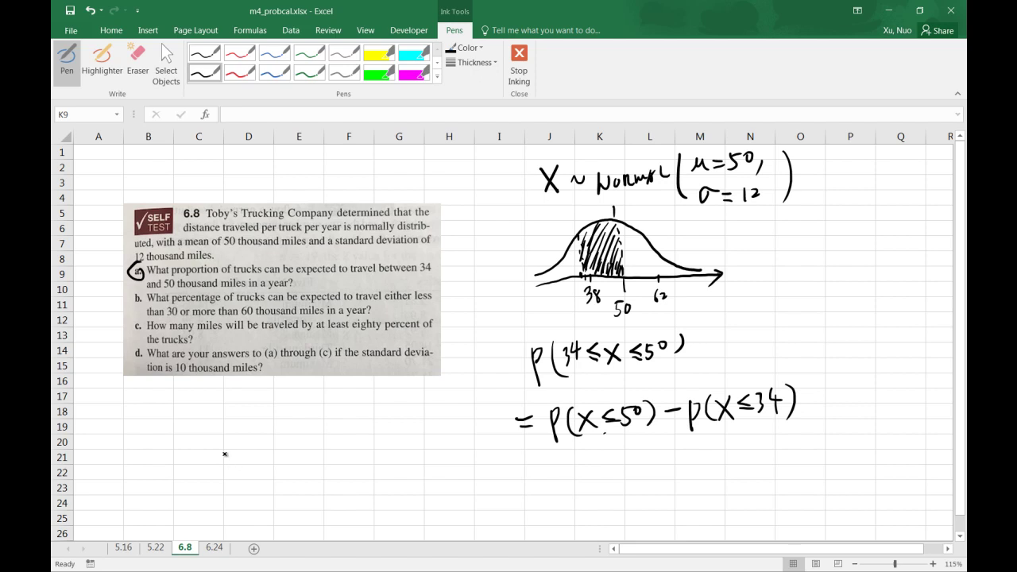
Enter the formula =NORM.DIST(34,50,12, true) in cell C20 for the cumulative probability at 34
{"action": "left_click", "coordinate": [111, 32]}
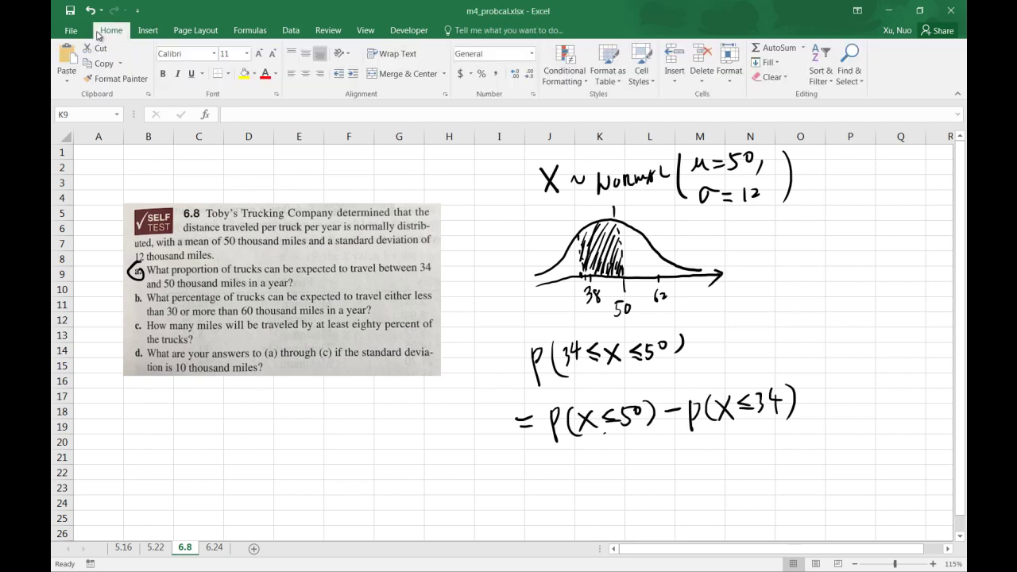
{"action": "left_click", "coordinate": [209, 432]}
{"action": "left_click", "coordinate": [209, 443]}
{"action": "type", "text": "="}
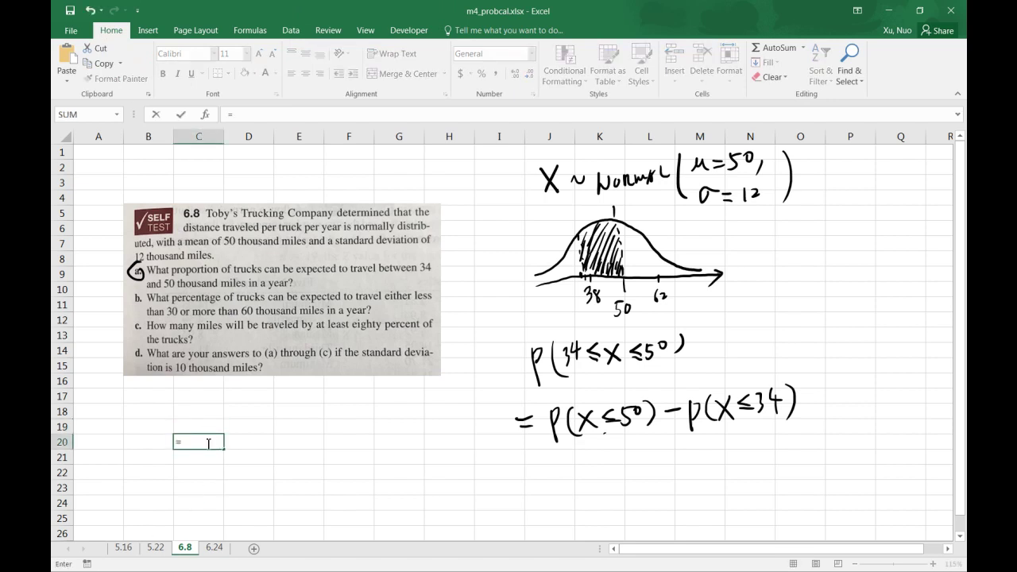
{"action": "type", "text": "no"}
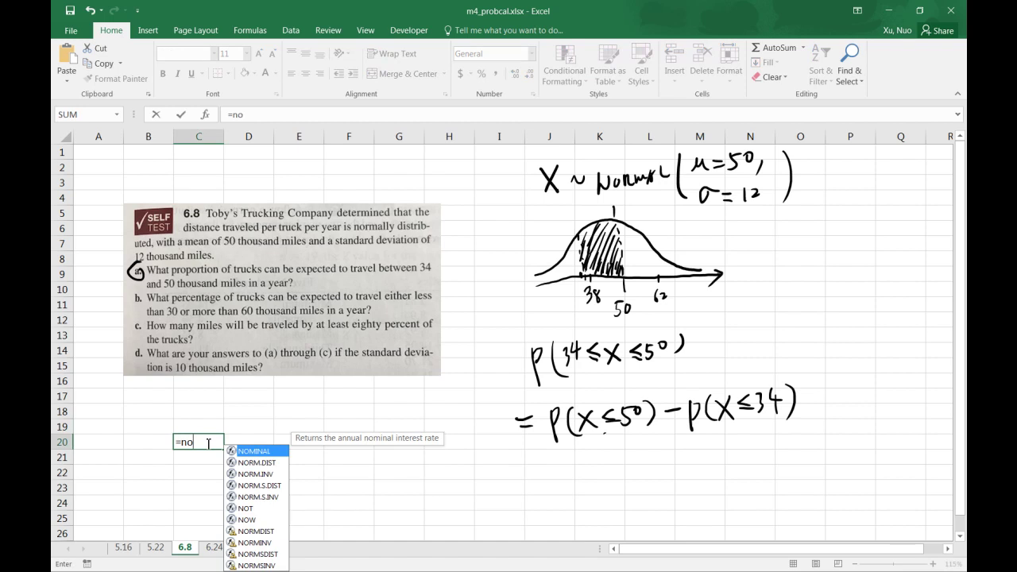
{"action": "double_click", "coordinate": [269, 464]}
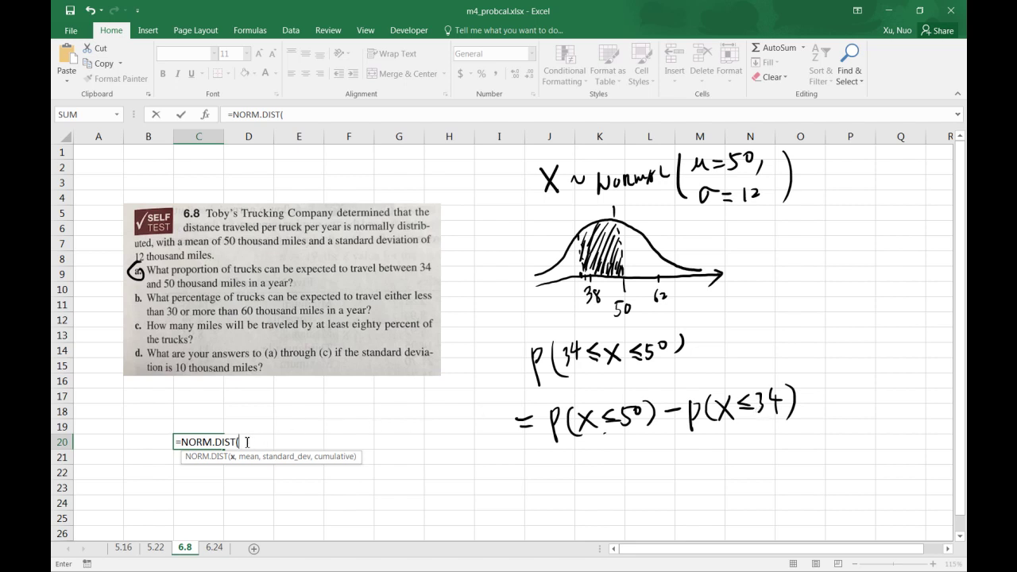
{"action": "type", "text": "34,"}
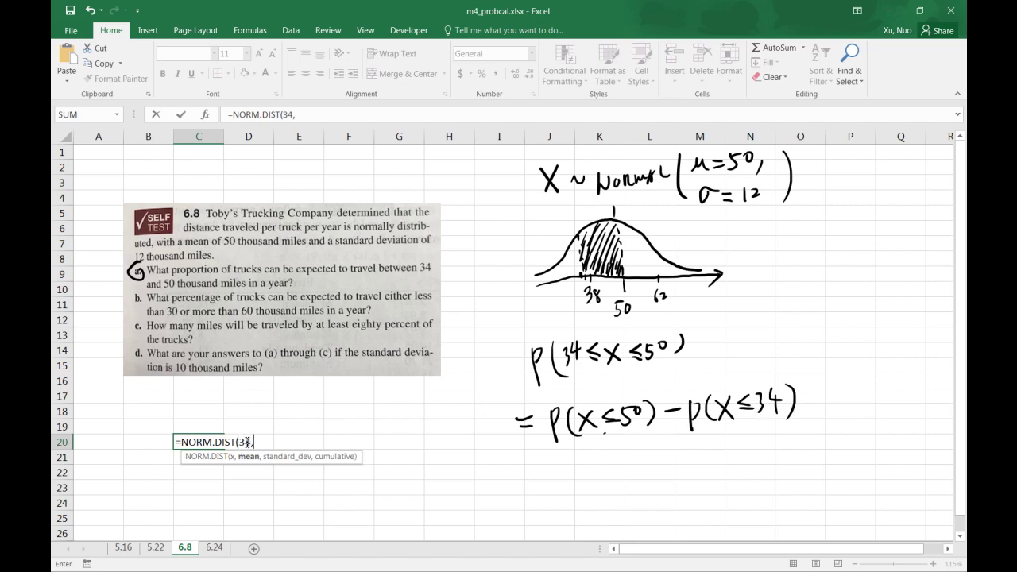
{"action": "type", "text": "5-"}
{"action": "type", "text": "0,"}
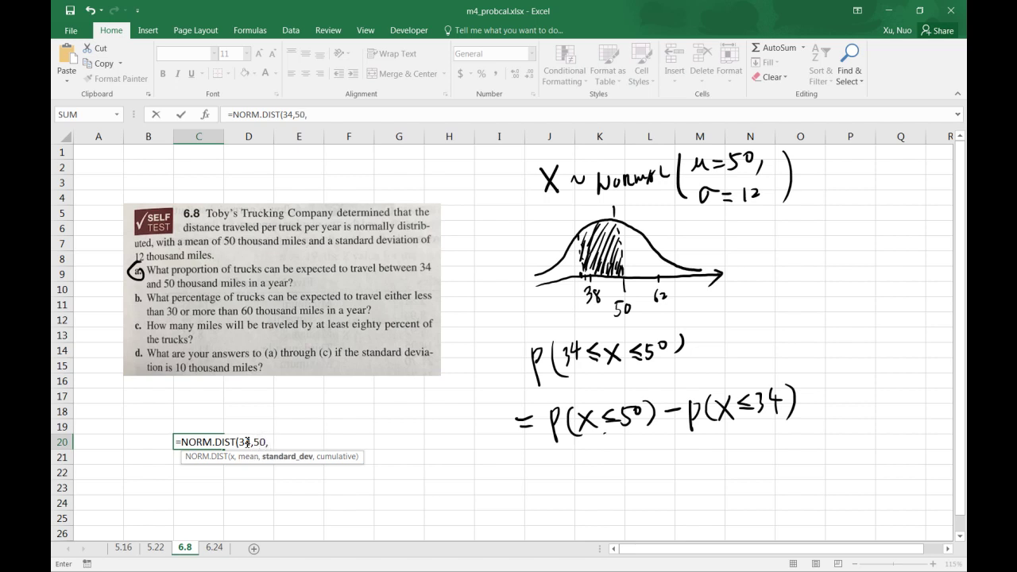
{"action": "type", "text": "12,"}
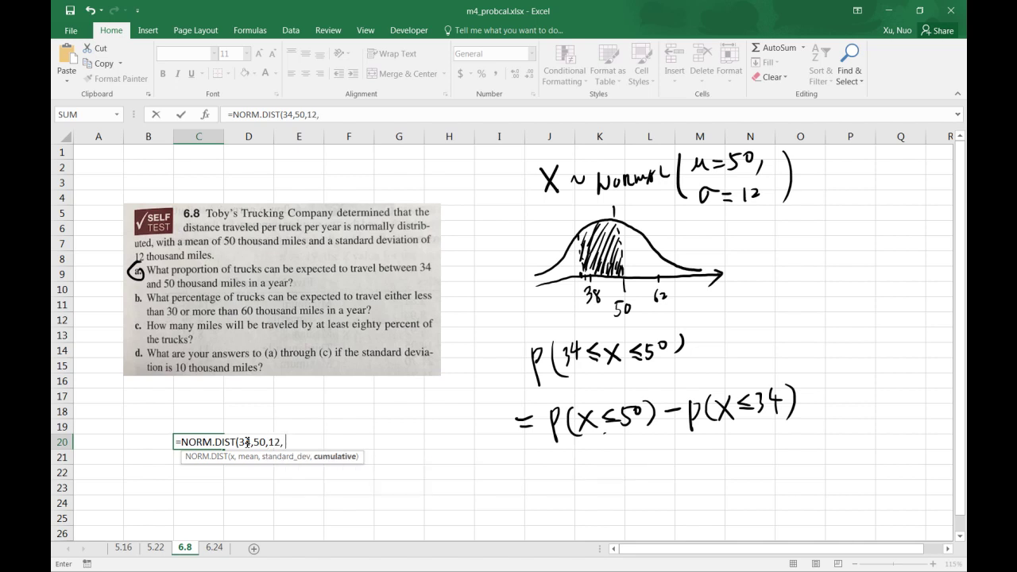
{"action": "type", "text": " true"}
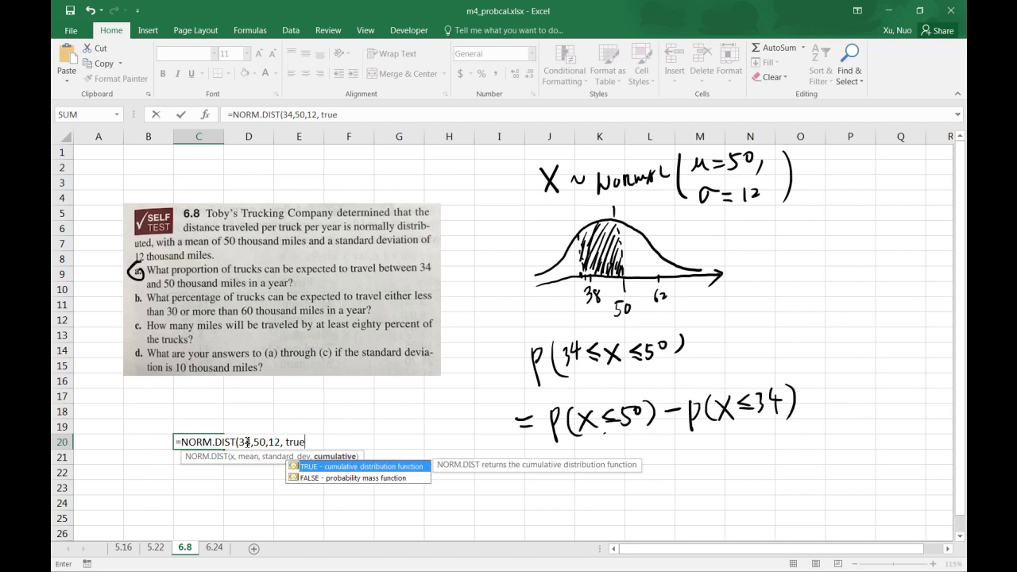
{"action": "type", "text": ")"}
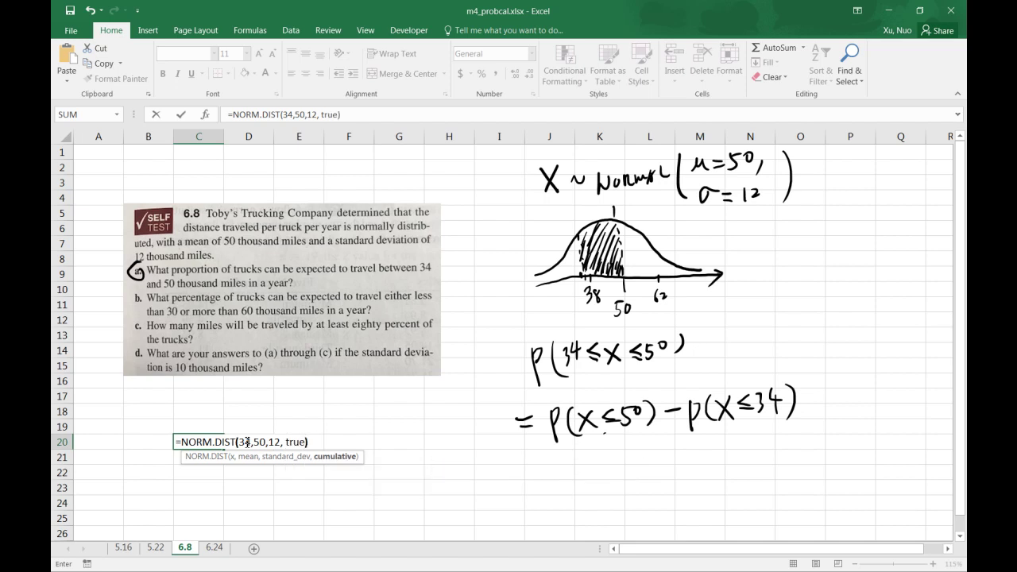
{"action": "key", "text": "Return"}
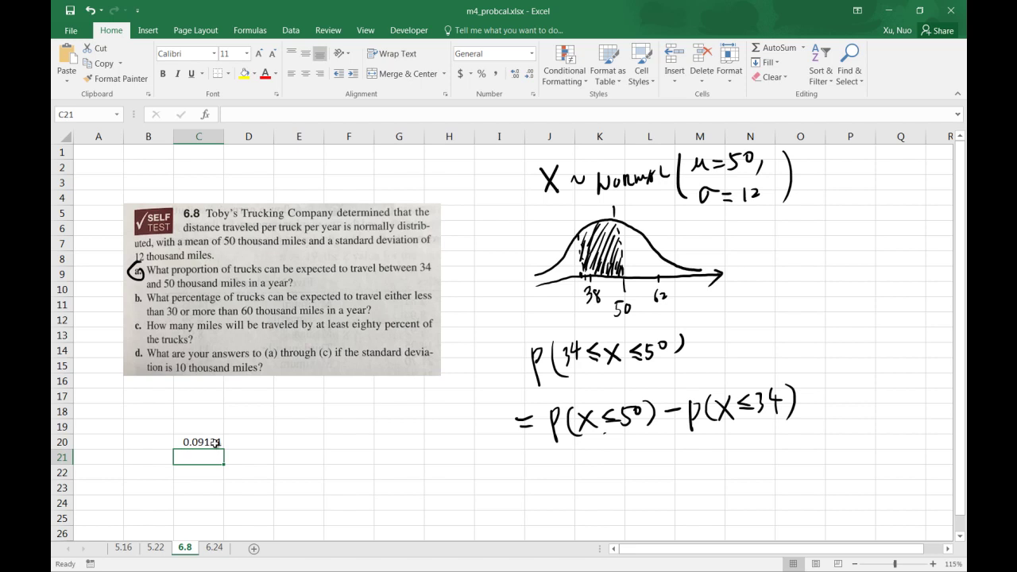
Resume inking, shade the upper tail of the bell curve beyond 62 and label it 5%
{"action": "key", "text": "alt+Tab"}
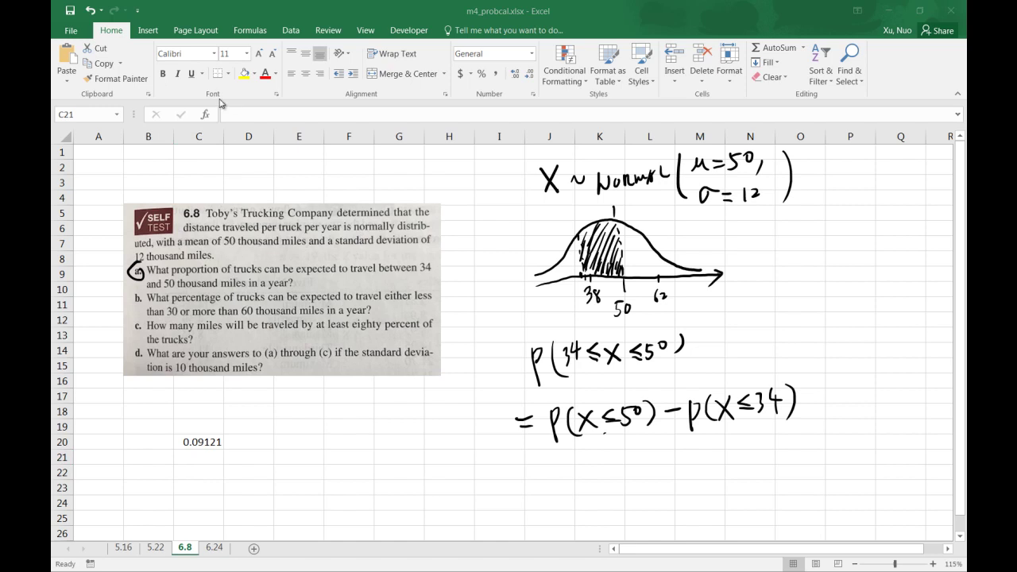
{"action": "key", "text": "alt+Tab"}
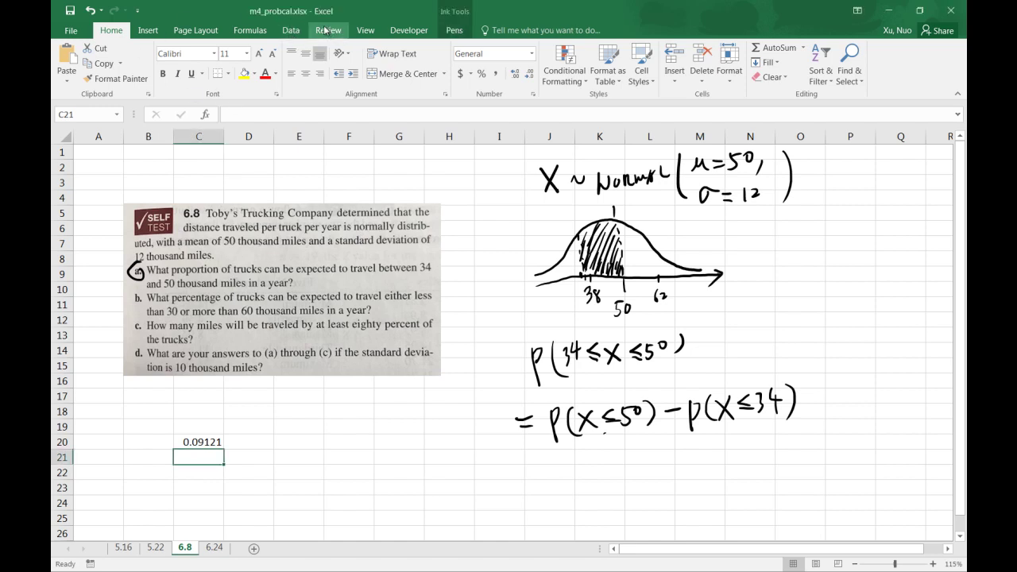
{"action": "left_click", "coordinate": [333, 34]}
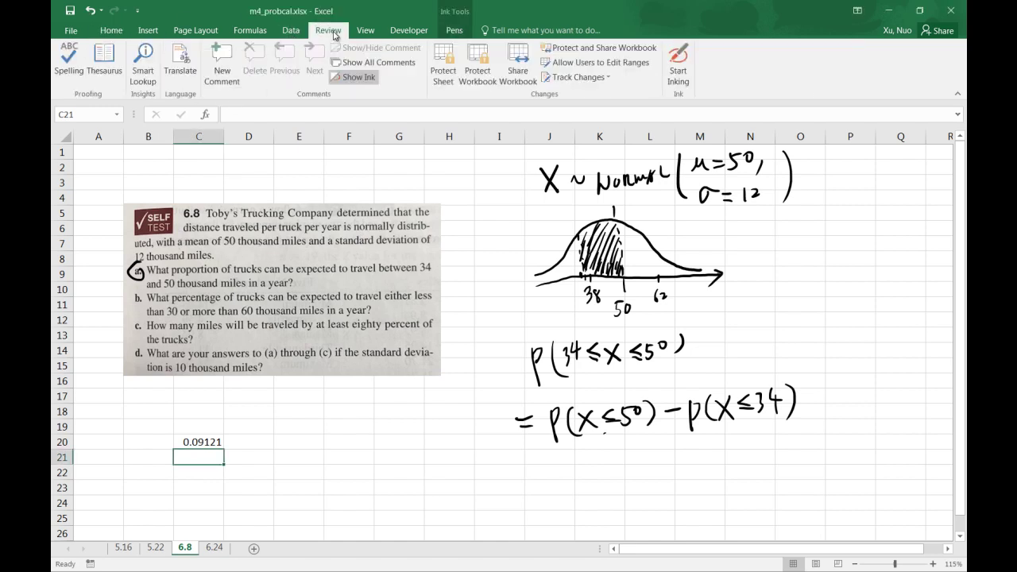
{"action": "left_click", "coordinate": [685, 63]}
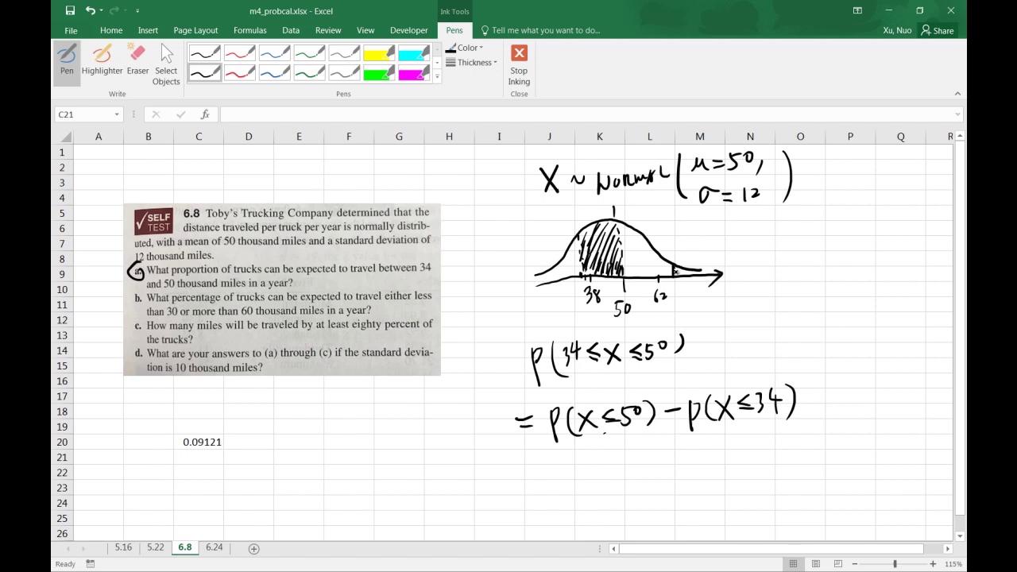
{"action": "left_click_drag", "start_coordinate": [677, 273], "coordinate": [706, 268]}
{"action": "mouse_move", "coordinate": [691, 240]}
{"action": "left_mouse_down"}
{"action": "mouse_move", "coordinate": [689, 254]}
{"action": "mouse_move", "coordinate": [705, 236]}
{"action": "mouse_move", "coordinate": [715, 252]}
{"action": "left_mouse_up"}
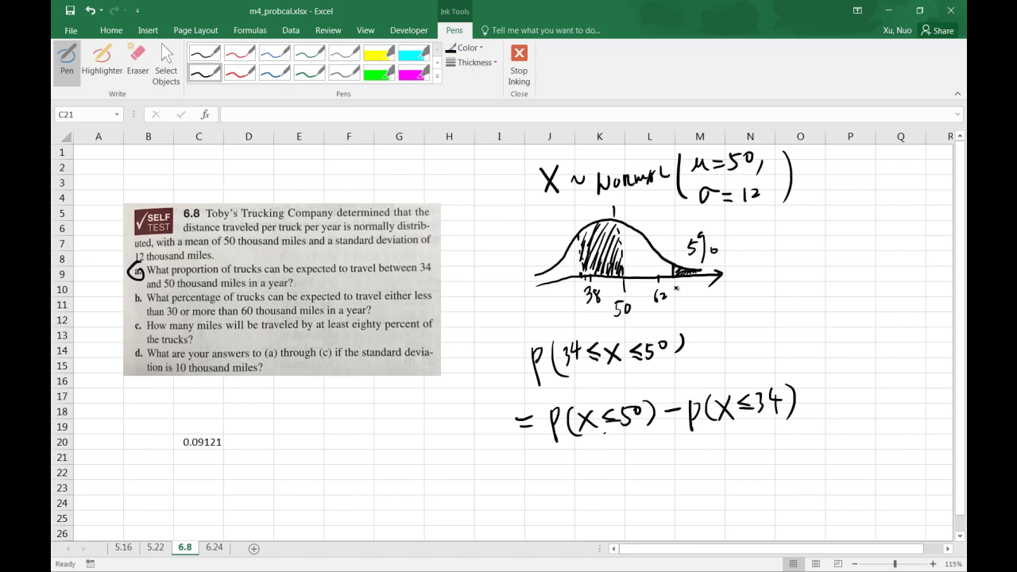
Draw an arrow to the tail's cutoff and write a boxed "mileage" axis label with a question mark below it
{"action": "left_click_drag", "start_coordinate": [677, 286], "coordinate": [689, 327]}
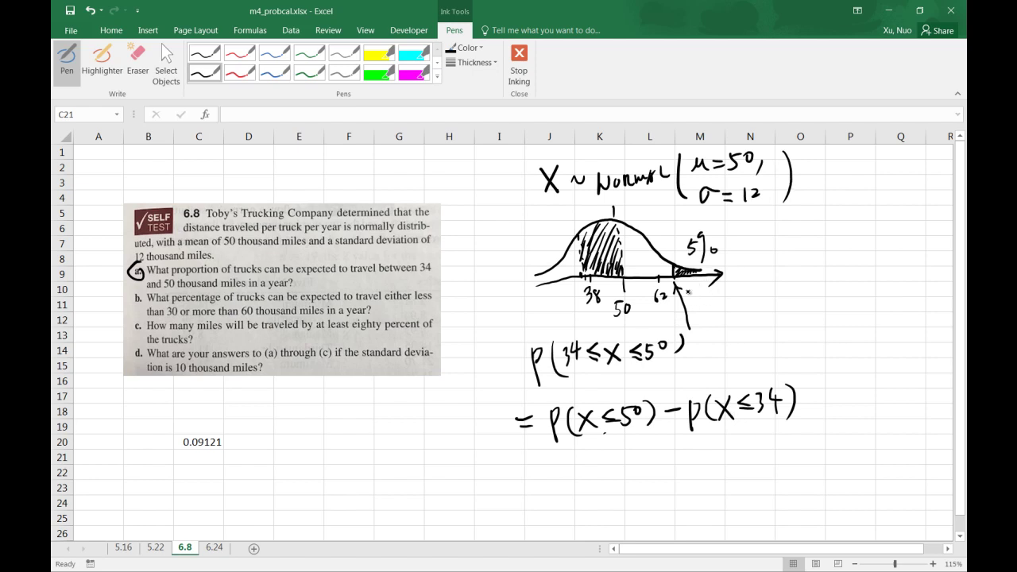
{"action": "left_click_drag", "start_coordinate": [720, 296], "coordinate": [781, 295]}
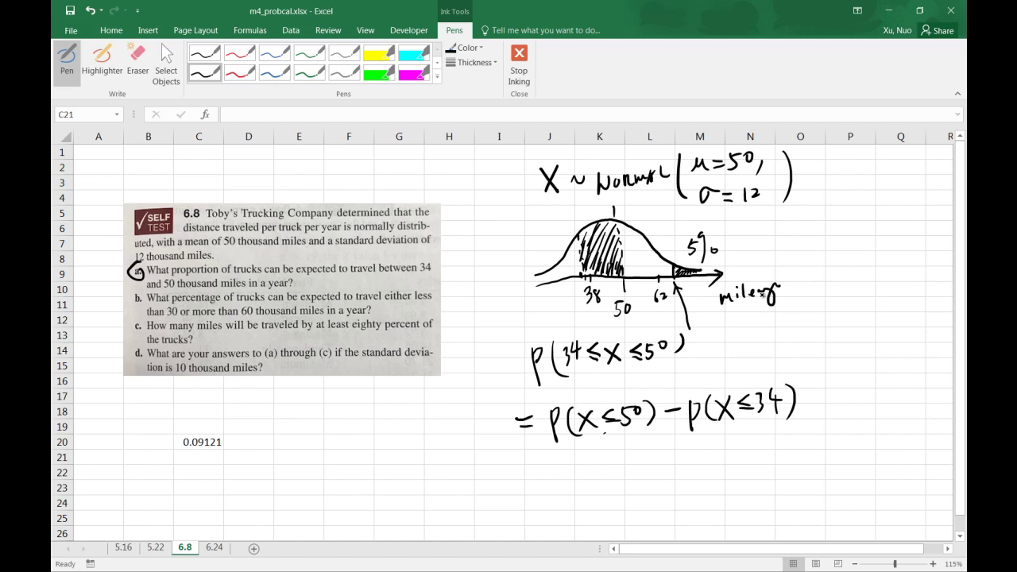
{"action": "mouse_move", "coordinate": [790, 277]}
{"action": "left_mouse_down"}
{"action": "mouse_move", "coordinate": [722, 290]}
{"action": "mouse_move", "coordinate": [782, 305]}
{"action": "mouse_move", "coordinate": [791, 279]}
{"action": "left_mouse_up"}
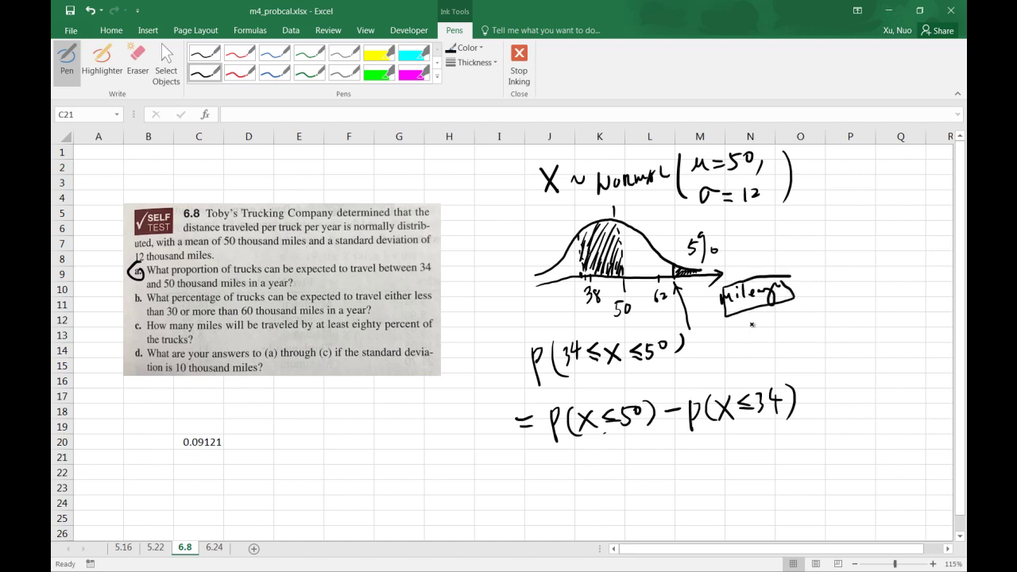
{"action": "left_click_drag", "start_coordinate": [751, 319], "coordinate": [753, 329]}
{"action": "left_click", "coordinate": [753, 333]}
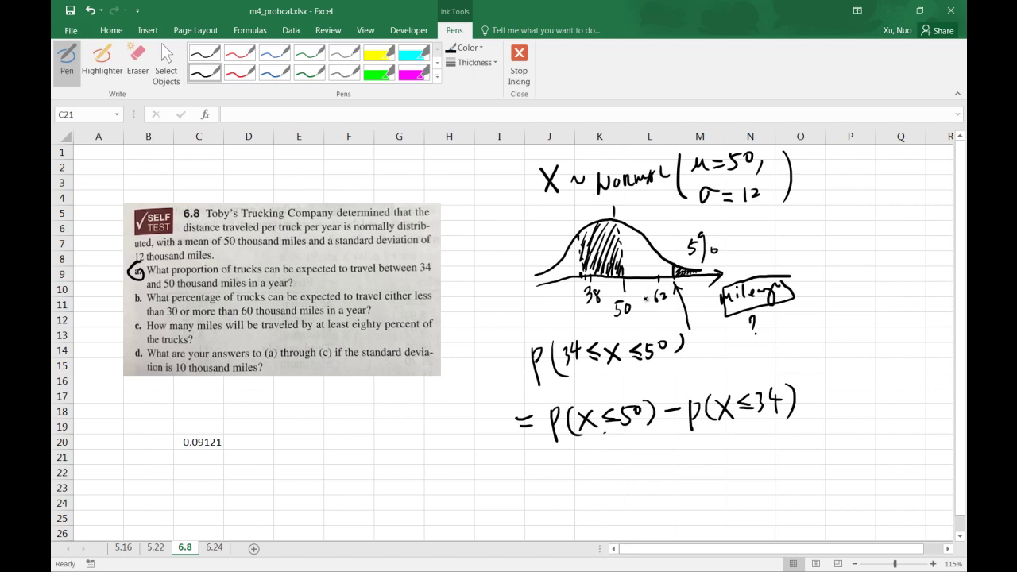
Handwrite the inverse-probability expression P(X≤?) beside the 5% tail label
{"action": "mouse_move", "coordinate": [818, 236]}
{"action": "left_mouse_down"}
{"action": "mouse_move", "coordinate": [839, 255]}
{"action": "mouse_move", "coordinate": [824, 259]}
{"action": "mouse_move", "coordinate": [846, 251]}
{"action": "left_mouse_up"}
{"action": "mouse_move", "coordinate": [847, 258]}
{"action": "left_mouse_down"}
{"action": "mouse_move", "coordinate": [872, 231]}
{"action": "mouse_move", "coordinate": [874, 253]}
{"action": "left_mouse_up"}
{"action": "left_click", "coordinate": [877, 257]}
{"action": "left_click_drag", "start_coordinate": [816, 232], "coordinate": [814, 269]}
{"action": "left_click_drag", "start_coordinate": [886, 229], "coordinate": [889, 261]}
{"action": "mouse_move", "coordinate": [793, 244]}
{"action": "left_mouse_down"}
{"action": "mouse_move", "coordinate": [792, 280]}
{"action": "mouse_move", "coordinate": [793, 259]}
{"action": "left_mouse_up"}
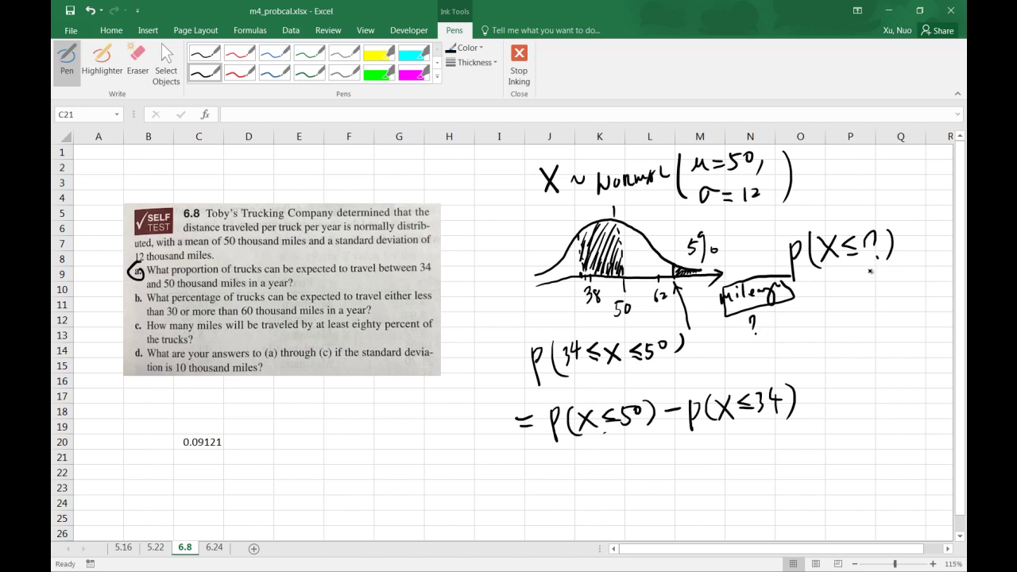
Complete the handwritten expression P(X≤?) with = 95% and stop inking
{"action": "mouse_move", "coordinate": [898, 245]}
{"action": "left_mouse_down"}
{"action": "mouse_move", "coordinate": [913, 244]}
{"action": "mouse_move", "coordinate": [912, 254]}
{"action": "left_mouse_up"}
{"action": "mouse_move", "coordinate": [914, 246]}
{"action": "left_mouse_down"}
{"action": "mouse_move", "coordinate": [916, 239]}
{"action": "mouse_move", "coordinate": [922, 265]}
{"action": "mouse_move", "coordinate": [938, 251]}
{"action": "mouse_move", "coordinate": [933, 278]}
{"action": "mouse_move", "coordinate": [950, 263]}
{"action": "left_mouse_up"}
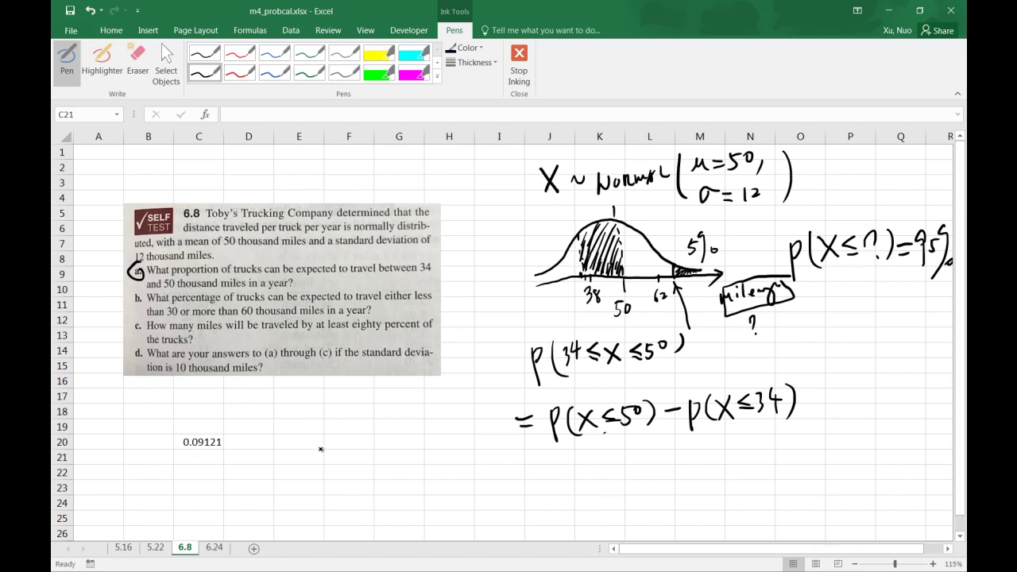
{"action": "left_click", "coordinate": [112, 30]}
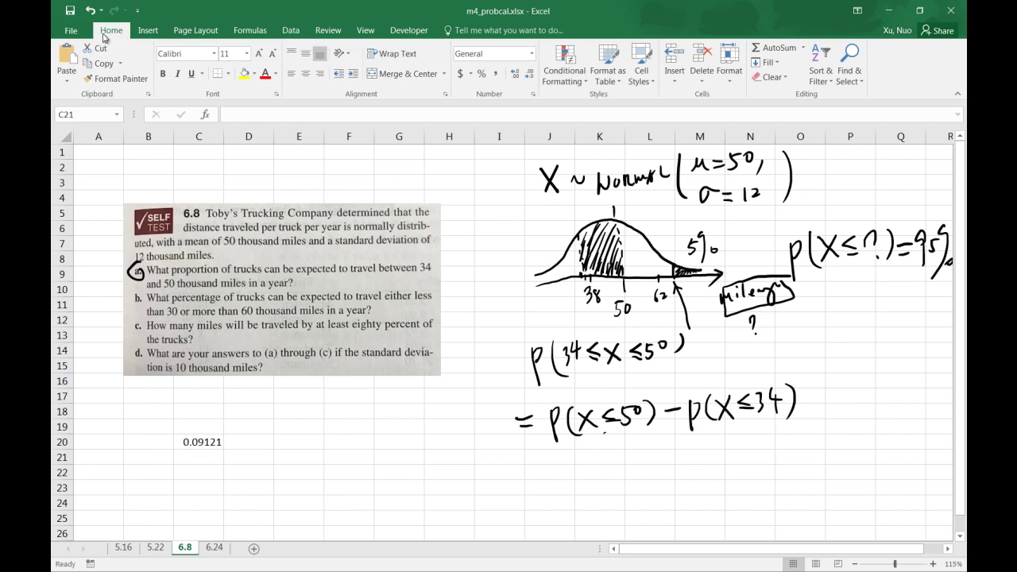
Enter the formula =NORM.INV(0.95,50,12) in cell C21 for the mileage cutoff at 95% cumulative probability
{"action": "left_click", "coordinate": [201, 459]}
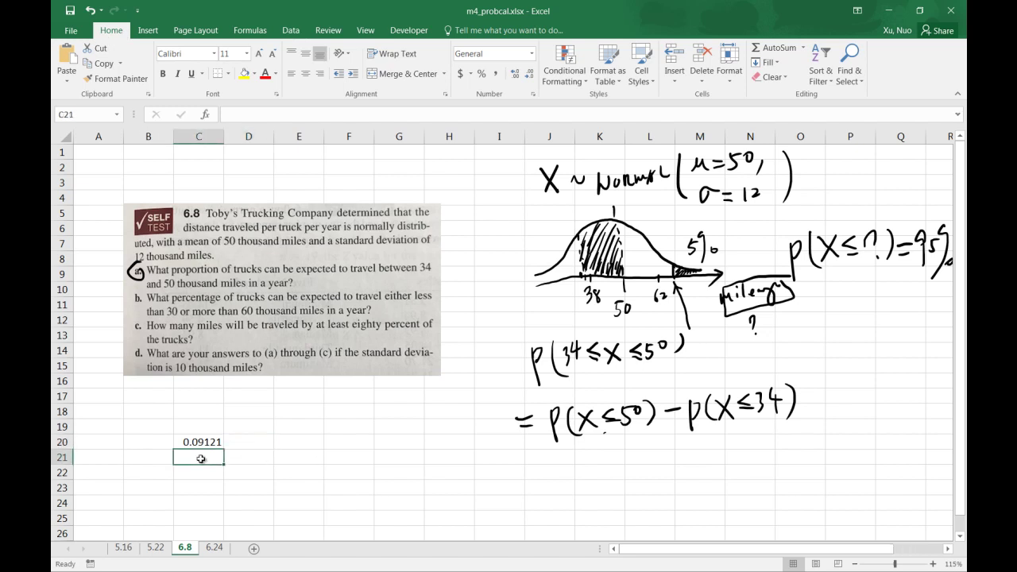
{"action": "type", "text": "="}
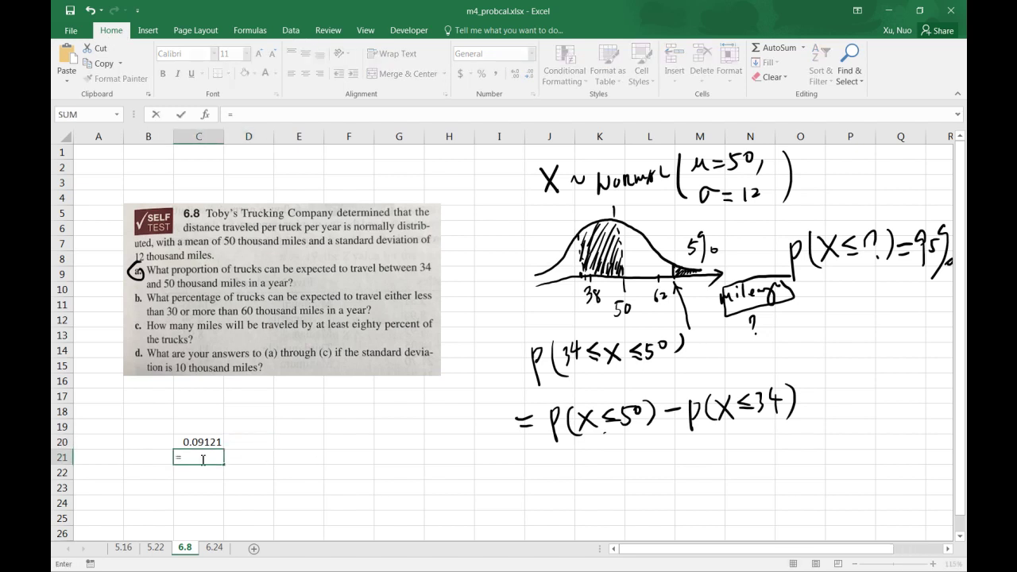
{"action": "type", "text": "no"}
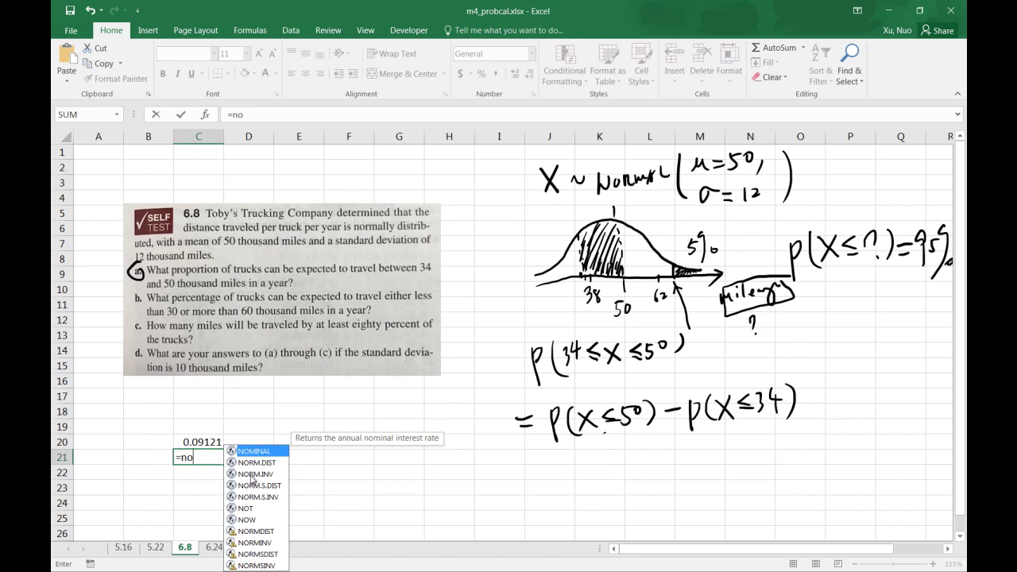
{"action": "left_click", "coordinate": [251, 475]}
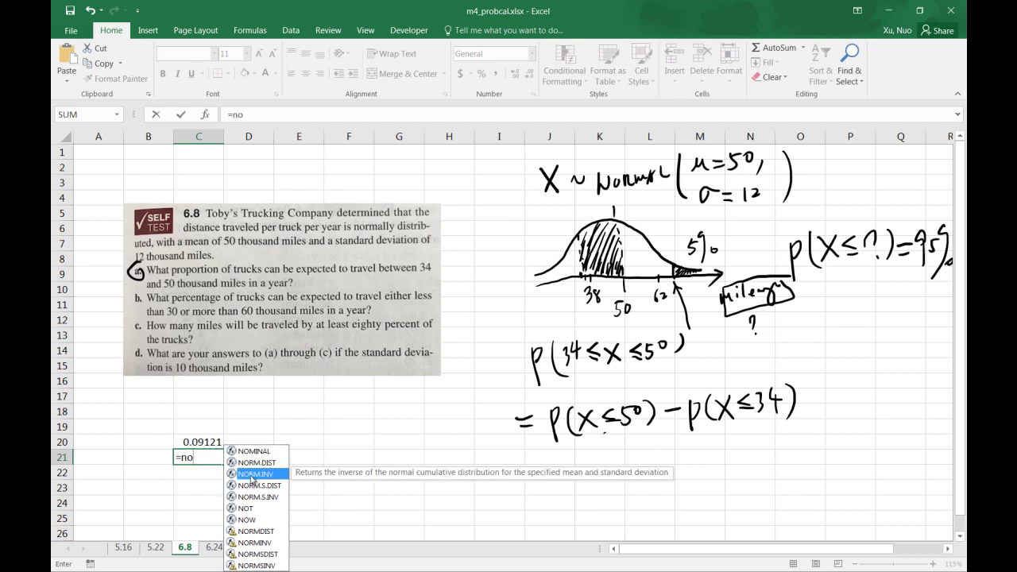
{"action": "double_click", "coordinate": [252, 475]}
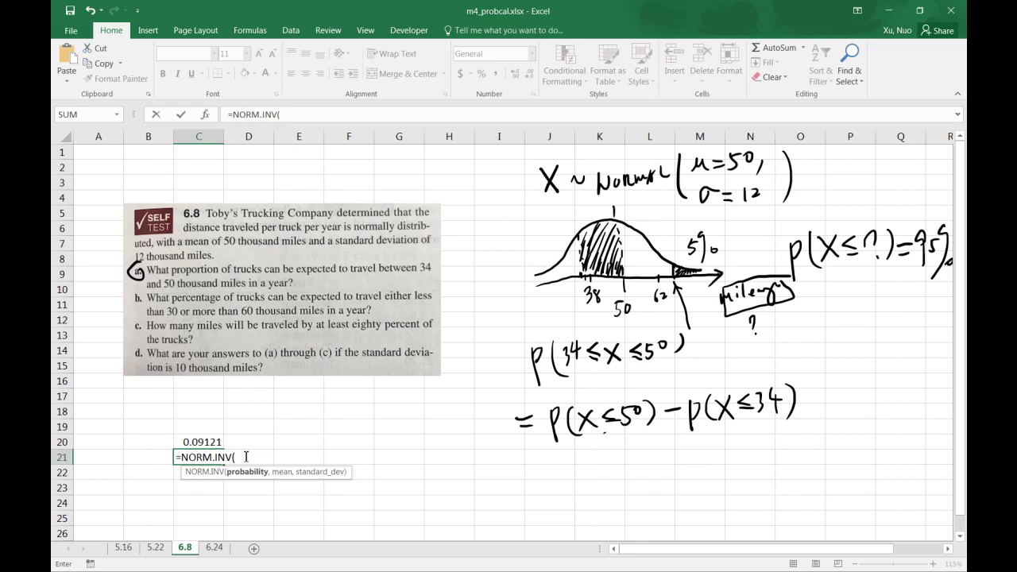
{"action": "type", "text": ".95,"}
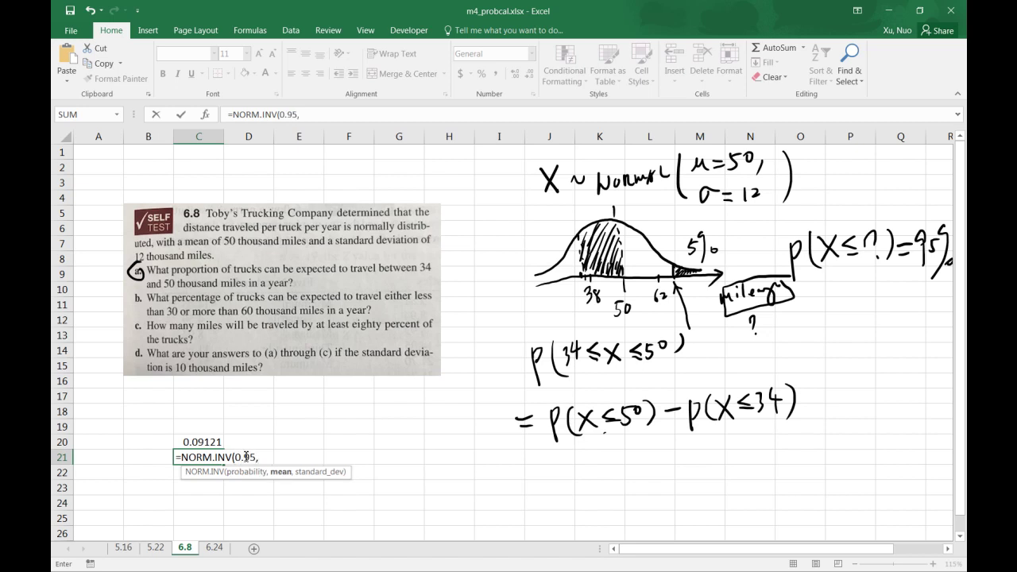
{"action": "type", "text": "50"}
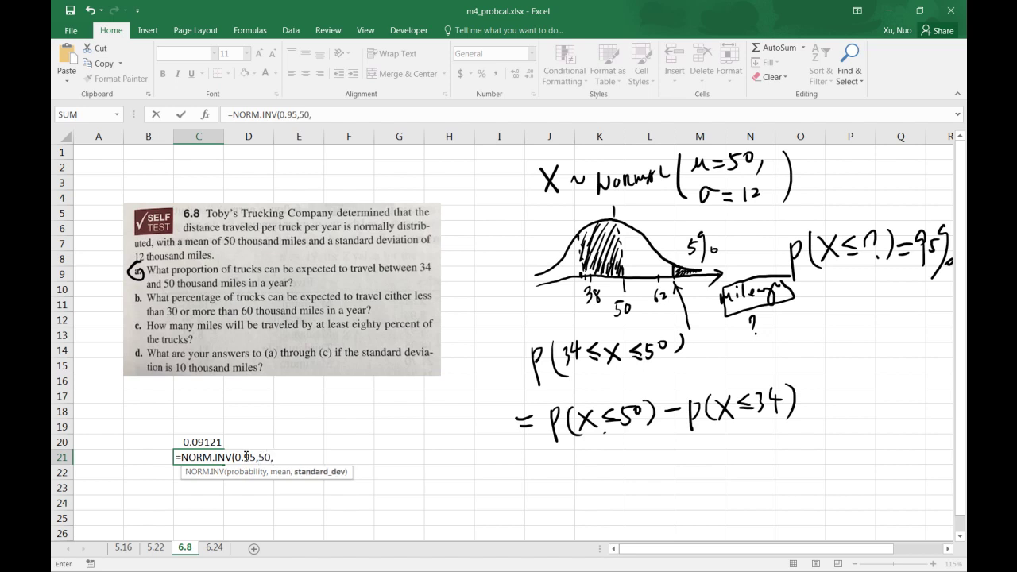
{"action": "type", "text": ", 12)"}
{"action": "key", "text": "Return"}
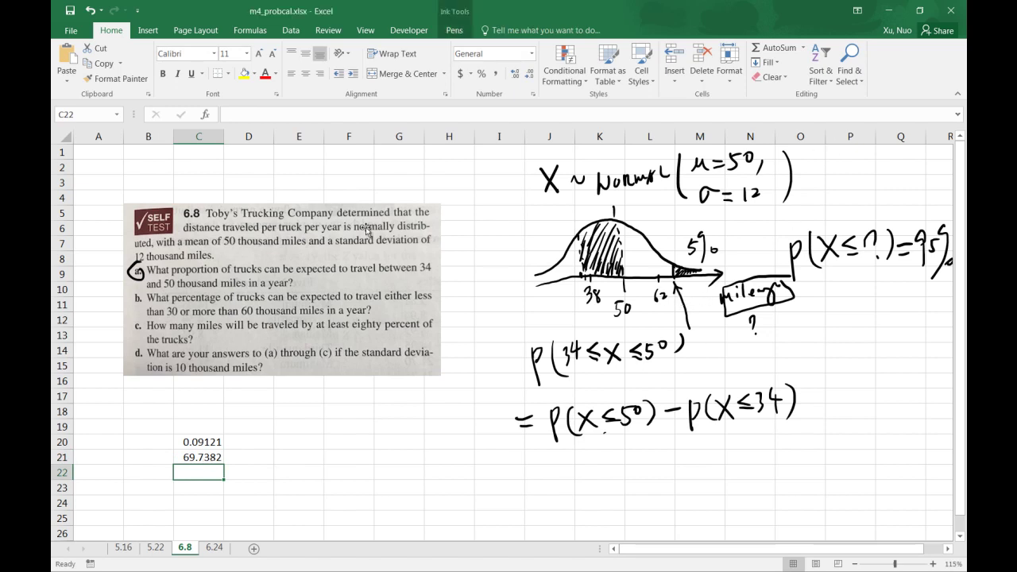
Resume inking and add a handwritten annotation around the question mark below the boxed mileage label
{"action": "left_click", "coordinate": [293, 31]}
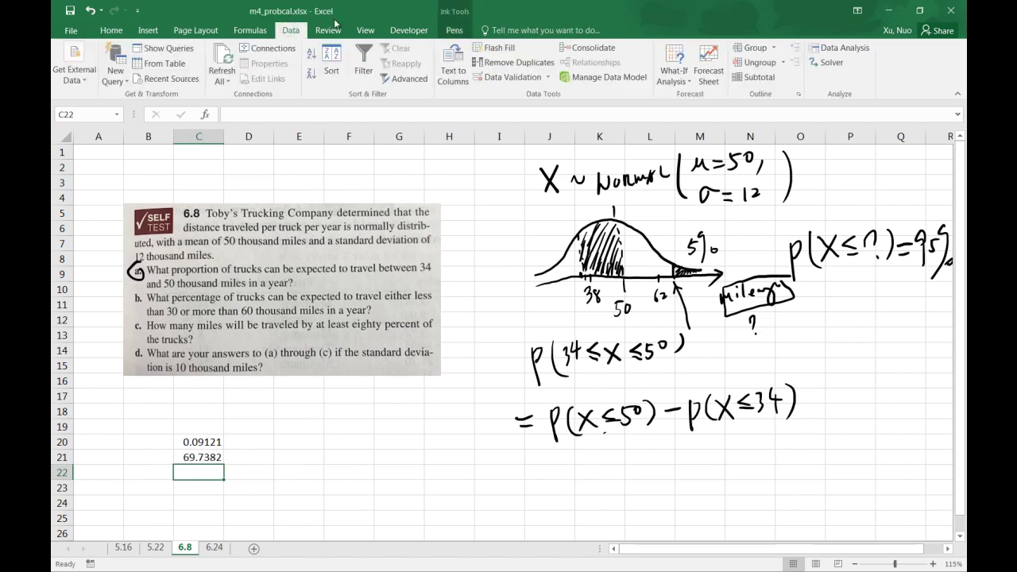
{"action": "left_click", "coordinate": [332, 29]}
{"action": "left_click", "coordinate": [691, 72]}
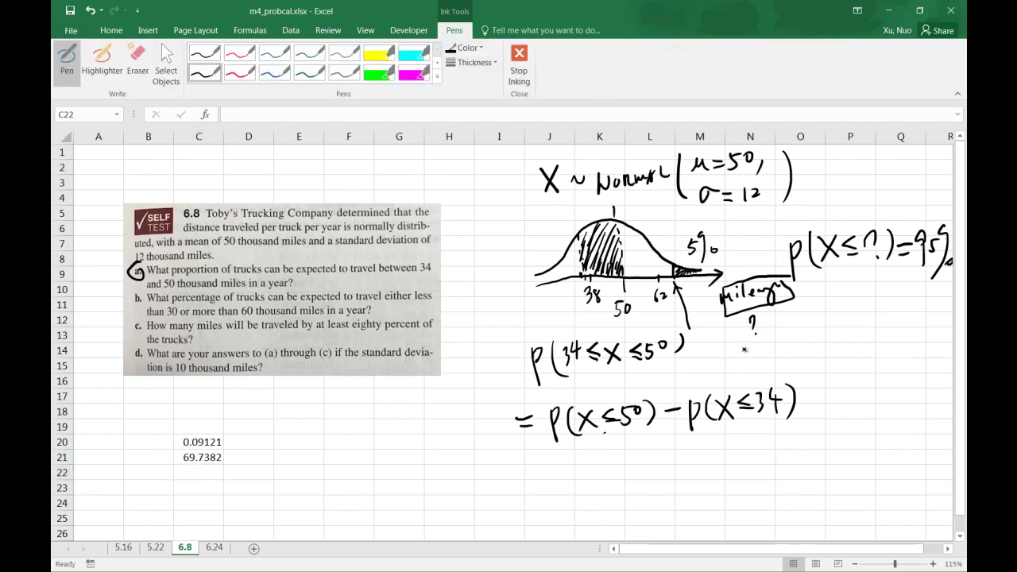
{"action": "mouse_move", "coordinate": [688, 323]}
{"action": "left_mouse_down"}
{"action": "mouse_move", "coordinate": [733, 359]}
{"action": "mouse_move", "coordinate": [772, 350]}
{"action": "mouse_move", "coordinate": [777, 330]}
{"action": "mouse_move", "coordinate": [711, 329]}
{"action": "mouse_move", "coordinate": [768, 363]}
{"action": "mouse_move", "coordinate": [786, 330]}
{"action": "left_mouse_up"}
{"action": "left_click", "coordinate": [748, 345]}
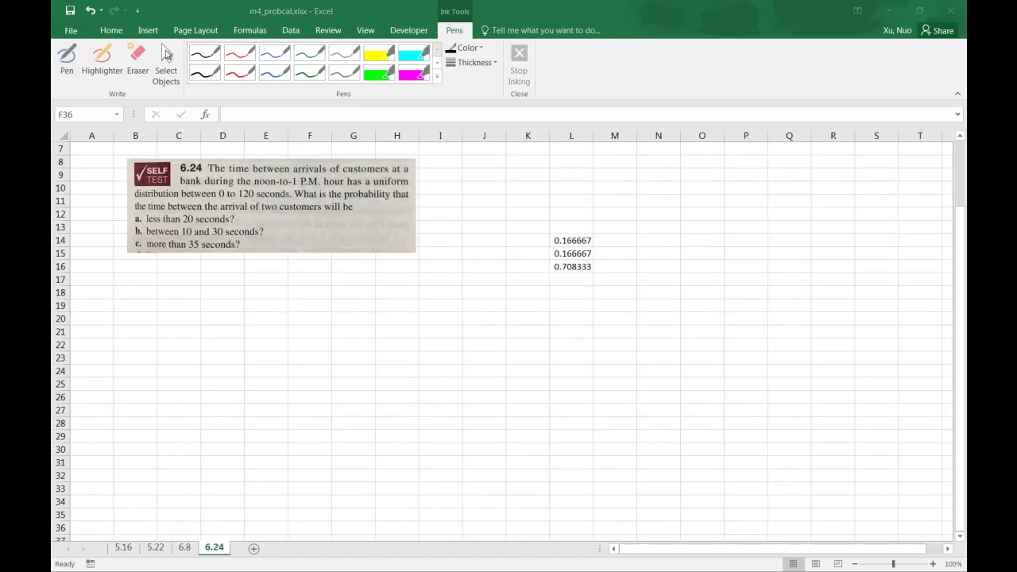
On sheet 6.24, start inking and draw a timeline with end ticks labelled Noon and 1
{"action": "left_click", "coordinate": [328, 32]}
{"action": "left_click", "coordinate": [328, 30]}
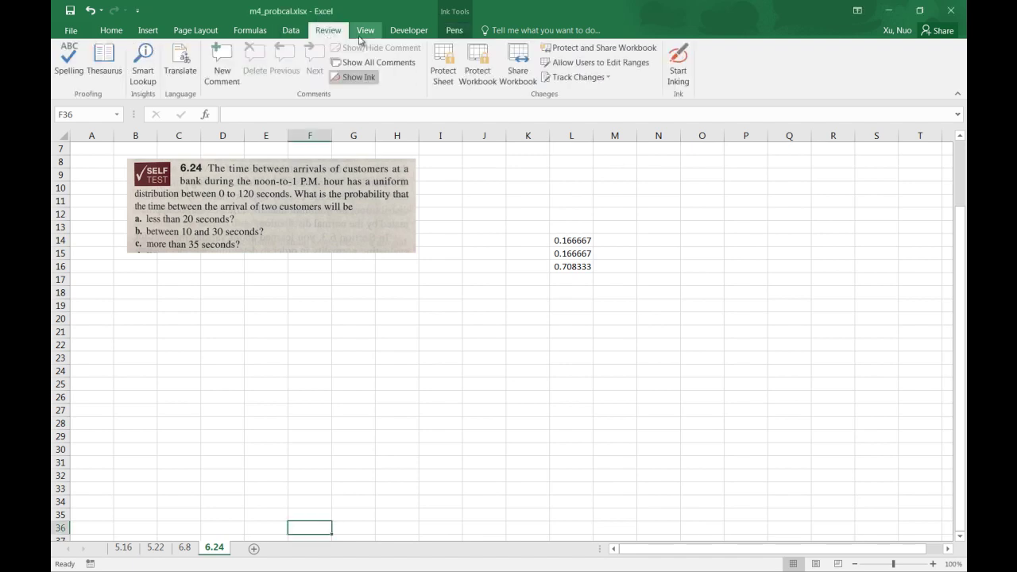
{"action": "left_click", "coordinate": [678, 64]}
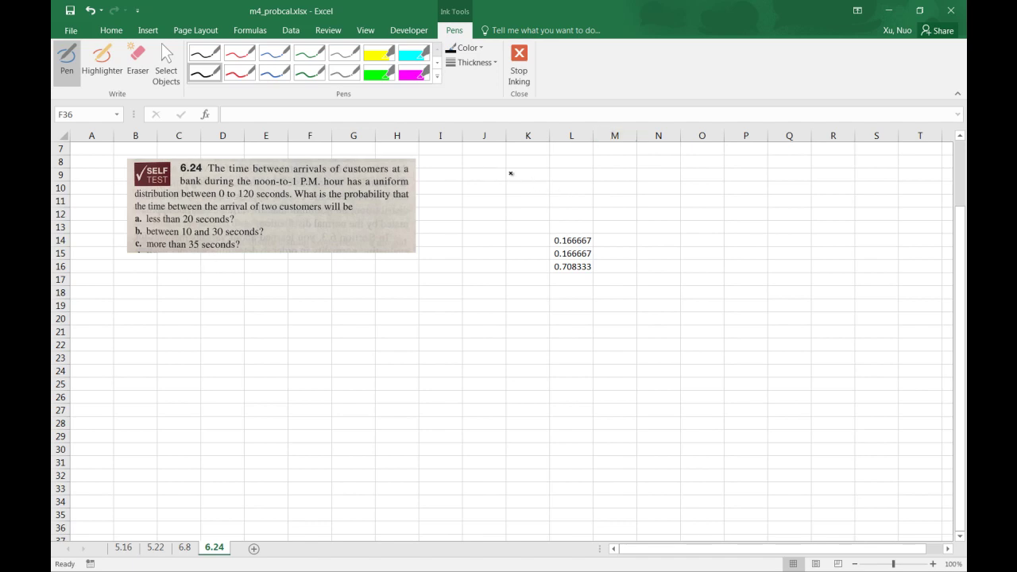
{"action": "mouse_move", "coordinate": [510, 174]}
{"action": "left_mouse_down"}
{"action": "mouse_move", "coordinate": [688, 176]}
{"action": "mouse_move", "coordinate": [688, 185]}
{"action": "left_mouse_up"}
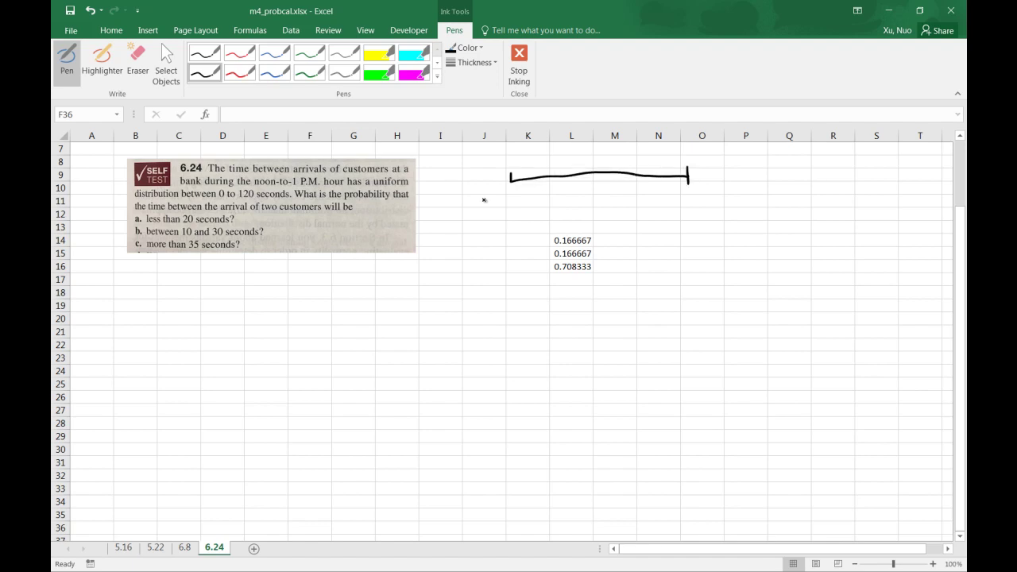
{"action": "left_click_drag", "start_coordinate": [499, 204], "coordinate": [535, 195]}
{"action": "left_click_drag", "start_coordinate": [691, 204], "coordinate": [692, 224]}
Draw three downward arrival arrows on the timeline and brace the two intervals between them
{"action": "left_click_drag", "start_coordinate": [536, 153], "coordinate": [538, 176]}
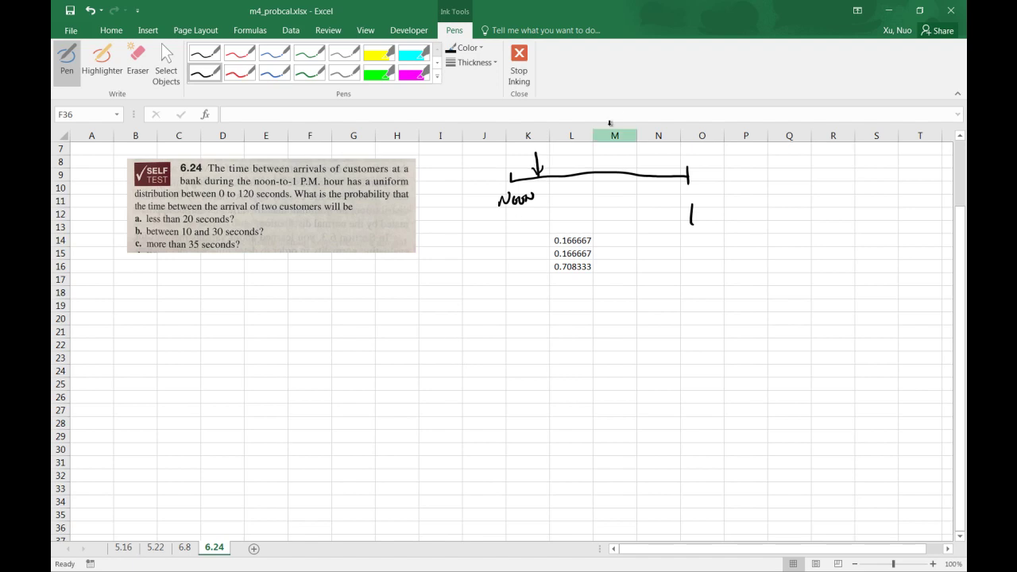
{"action": "left_click_drag", "start_coordinate": [573, 152], "coordinate": [573, 175]}
{"action": "mouse_move", "coordinate": [578, 167]}
{"action": "left_mouse_down"}
{"action": "mouse_move", "coordinate": [574, 175]}
{"action": "mouse_move", "coordinate": [616, 172]}
{"action": "left_mouse_up"}
{"action": "left_click_drag", "start_coordinate": [621, 163], "coordinate": [616, 172]}
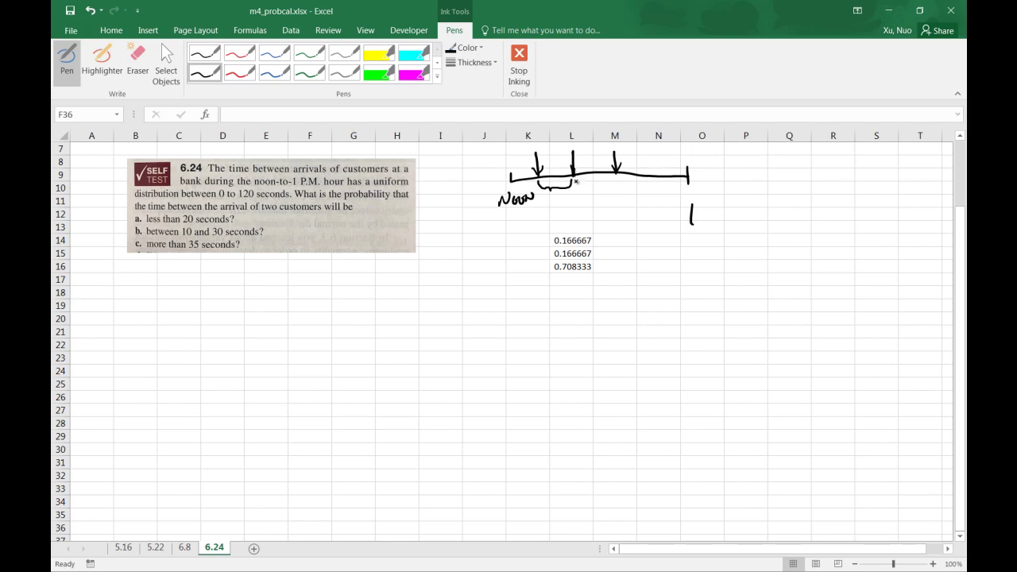
{"action": "left_click_drag", "start_coordinate": [580, 185], "coordinate": [623, 177]}
Handwrite the distribution statement "X ~ uniform" below the three calculated values in column L
{"action": "mouse_move", "coordinate": [533, 305]}
{"action": "left_mouse_down"}
{"action": "mouse_move", "coordinate": [550, 321]}
{"action": "mouse_move", "coordinate": [538, 321]}
{"action": "left_mouse_up"}
{"action": "mouse_move", "coordinate": [564, 317]}
{"action": "left_mouse_down"}
{"action": "mouse_move", "coordinate": [636, 312]}
{"action": "mouse_move", "coordinate": [655, 297]}
{"action": "left_mouse_up"}
{"action": "left_click", "coordinate": [624, 295]}
{"action": "left_click_drag", "start_coordinate": [650, 299], "coordinate": [685, 298]}
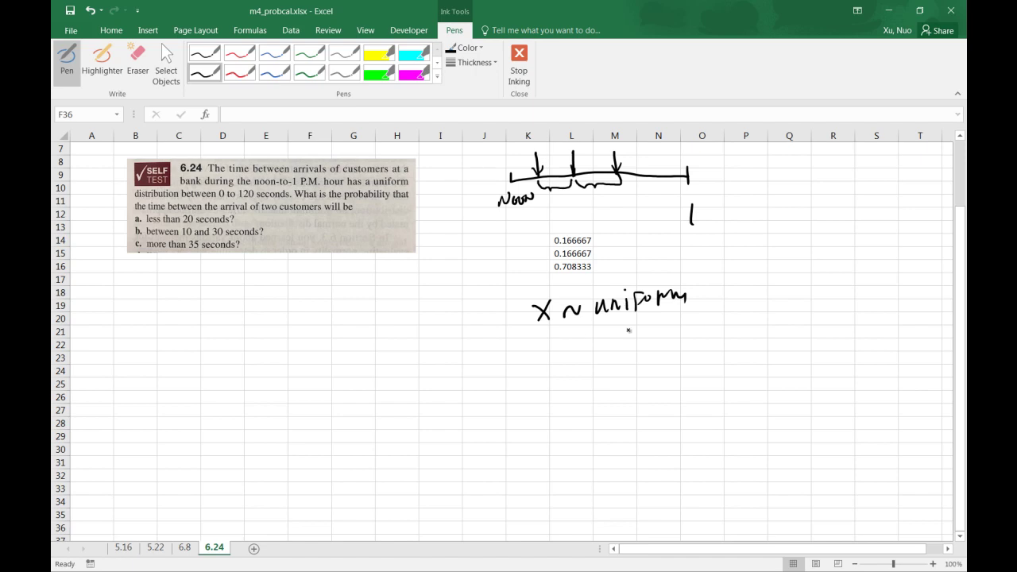
Draw a pair of arrowed axes beside the distribution statement, labelling the vertical one Density and the horizontal one X
{"action": "mouse_move", "coordinate": [728, 281]}
{"action": "left_mouse_down"}
{"action": "mouse_move", "coordinate": [865, 271]}
{"action": "mouse_move", "coordinate": [860, 278]}
{"action": "left_mouse_up"}
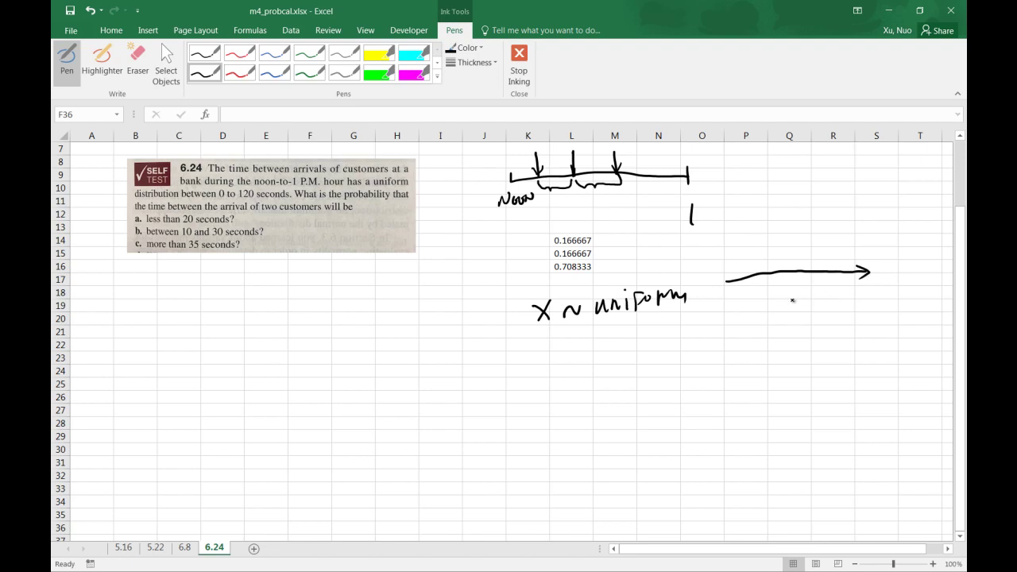
{"action": "left_click_drag", "start_coordinate": [739, 202], "coordinate": [751, 309]}
{"action": "mouse_move", "coordinate": [732, 223]}
{"action": "left_mouse_down"}
{"action": "mouse_move", "coordinate": [750, 219]}
{"action": "mouse_move", "coordinate": [735, 187]}
{"action": "mouse_move", "coordinate": [750, 194]}
{"action": "mouse_move", "coordinate": [759, 177]}
{"action": "mouse_move", "coordinate": [765, 186]}
{"action": "mouse_move", "coordinate": [788, 182]}
{"action": "left_mouse_up"}
{"action": "mouse_move", "coordinate": [779, 174]}
{"action": "left_mouse_down"}
{"action": "mouse_move", "coordinate": [792, 168]}
{"action": "mouse_move", "coordinate": [804, 180]}
{"action": "left_mouse_up"}
{"action": "left_click_drag", "start_coordinate": [876, 288], "coordinate": [891, 306]}
{"action": "left_click_drag", "start_coordinate": [890, 288], "coordinate": [874, 307]}
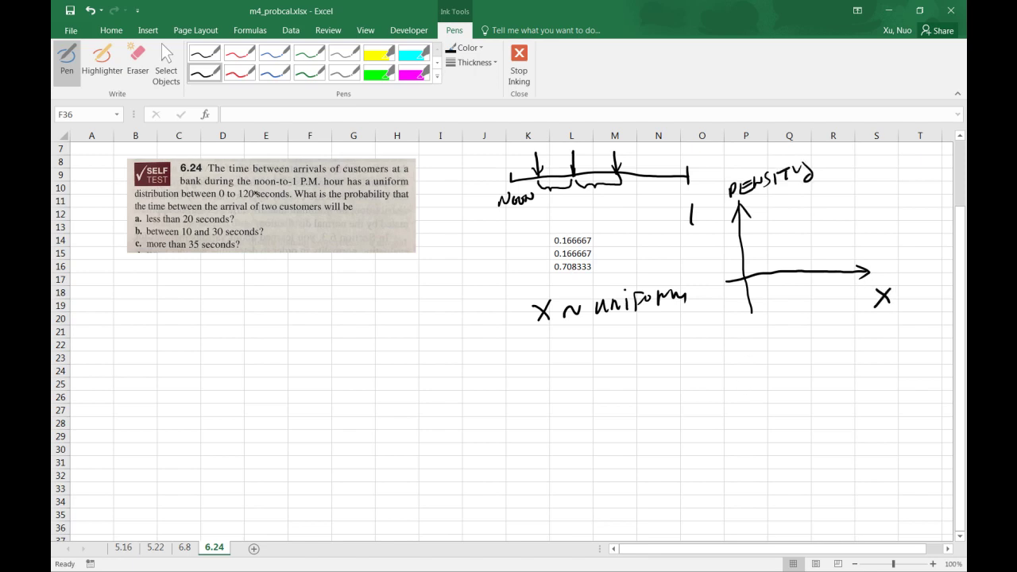
Mark 0 and 120 on the X axis and draw a hatched uniform density rectangle between them
{"action": "left_click_drag", "start_coordinate": [743, 288], "coordinate": [741, 289]}
{"action": "left_click_drag", "start_coordinate": [836, 269], "coordinate": [836, 281]}
{"action": "mouse_move", "coordinate": [833, 287]}
{"action": "left_mouse_down"}
{"action": "mouse_move", "coordinate": [834, 297]}
{"action": "mouse_move", "coordinate": [848, 289]}
{"action": "left_mouse_up"}
{"action": "mouse_move", "coordinate": [742, 241]}
{"action": "left_mouse_down"}
{"action": "mouse_move", "coordinate": [836, 236]}
{"action": "mouse_move", "coordinate": [838, 271]}
{"action": "left_mouse_up"}
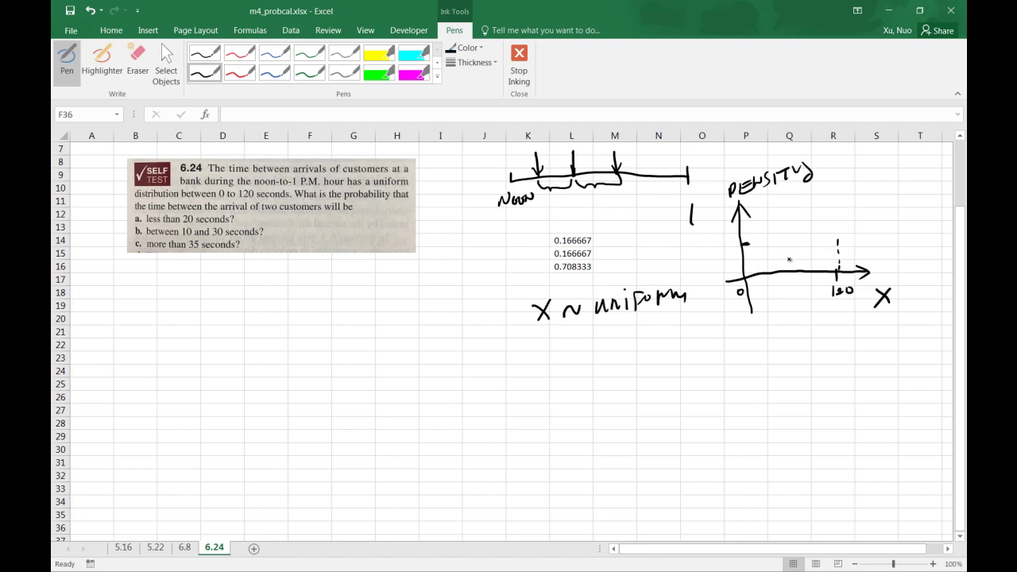
{"action": "left_click_drag", "start_coordinate": [743, 244], "coordinate": [839, 238]}
{"action": "mouse_move", "coordinate": [762, 242]}
{"action": "left_mouse_down"}
{"action": "mouse_move", "coordinate": [746, 269]}
{"action": "mouse_move", "coordinate": [763, 269]}
{"action": "left_mouse_up"}
{"action": "mouse_move", "coordinate": [798, 239]}
{"action": "left_mouse_down"}
{"action": "mouse_move", "coordinate": [783, 266]}
{"action": "mouse_move", "coordinate": [824, 268]}
{"action": "left_mouse_up"}
Label the density rectangle AREA = 1 and write its height as 1/120 beside a question mark
{"action": "mouse_move", "coordinate": [868, 205]}
{"action": "left_mouse_down"}
{"action": "mouse_move", "coordinate": [854, 224]}
{"action": "mouse_move", "coordinate": [905, 199]}
{"action": "mouse_move", "coordinate": [909, 211]}
{"action": "left_mouse_up"}
{"action": "left_click_drag", "start_coordinate": [879, 235], "coordinate": [896, 230]}
{"action": "mouse_move", "coordinate": [882, 243]}
{"action": "left_mouse_down"}
{"action": "mouse_move", "coordinate": [900, 237]}
{"action": "mouse_move", "coordinate": [907, 248]}
{"action": "left_mouse_up"}
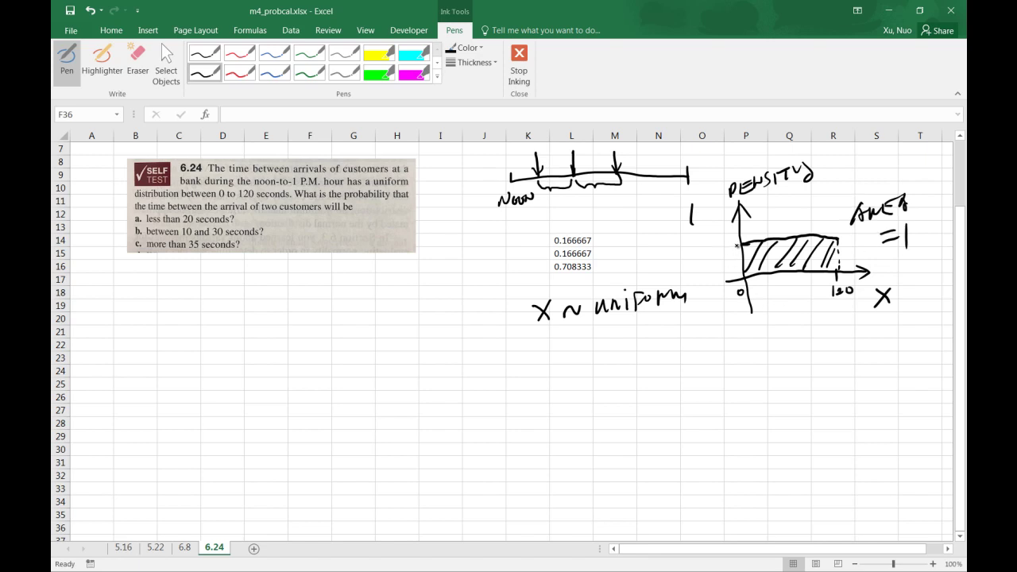
{"action": "mouse_move", "coordinate": [725, 240]}
{"action": "left_mouse_down"}
{"action": "mouse_move", "coordinate": [707, 248]}
{"action": "mouse_move", "coordinate": [699, 266]}
{"action": "mouse_move", "coordinate": [709, 263]}
{"action": "left_mouse_up"}
{"action": "left_click_drag", "start_coordinate": [712, 256], "coordinate": [713, 257]}
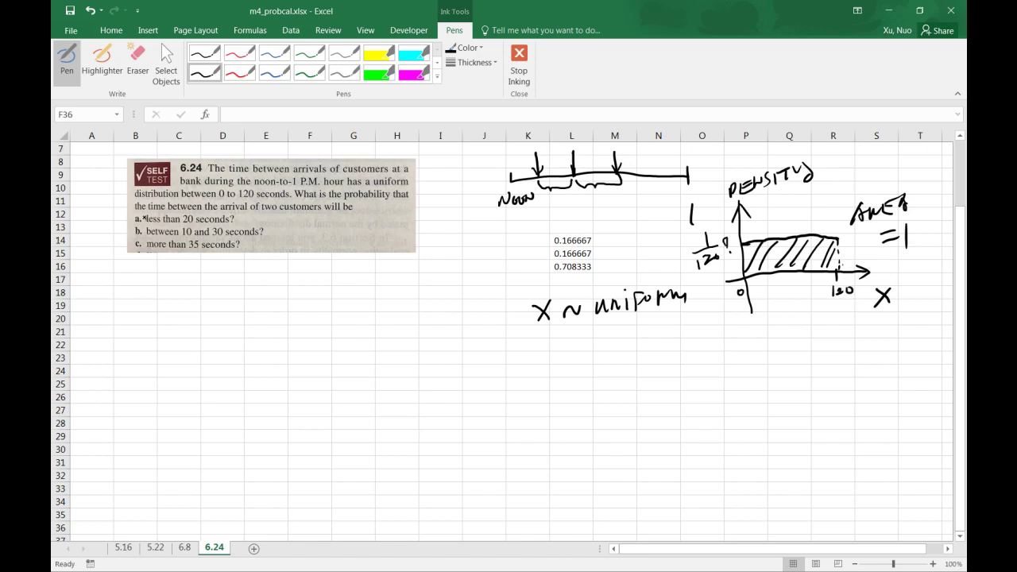
Start part a below the problem by handwriting P(X<120) = P(X≤120)
{"action": "left_click_drag", "start_coordinate": [208, 320], "coordinate": [220, 330]}
{"action": "left_click", "coordinate": [240, 326]}
{"action": "mouse_move", "coordinate": [317, 351]}
{"action": "left_mouse_down"}
{"action": "mouse_move", "coordinate": [312, 381]}
{"action": "mouse_move", "coordinate": [318, 362]}
{"action": "mouse_move", "coordinate": [335, 381]}
{"action": "mouse_move", "coordinate": [370, 366]}
{"action": "mouse_move", "coordinate": [397, 375]}
{"action": "mouse_move", "coordinate": [425, 355]}
{"action": "mouse_move", "coordinate": [432, 367]}
{"action": "left_mouse_up"}
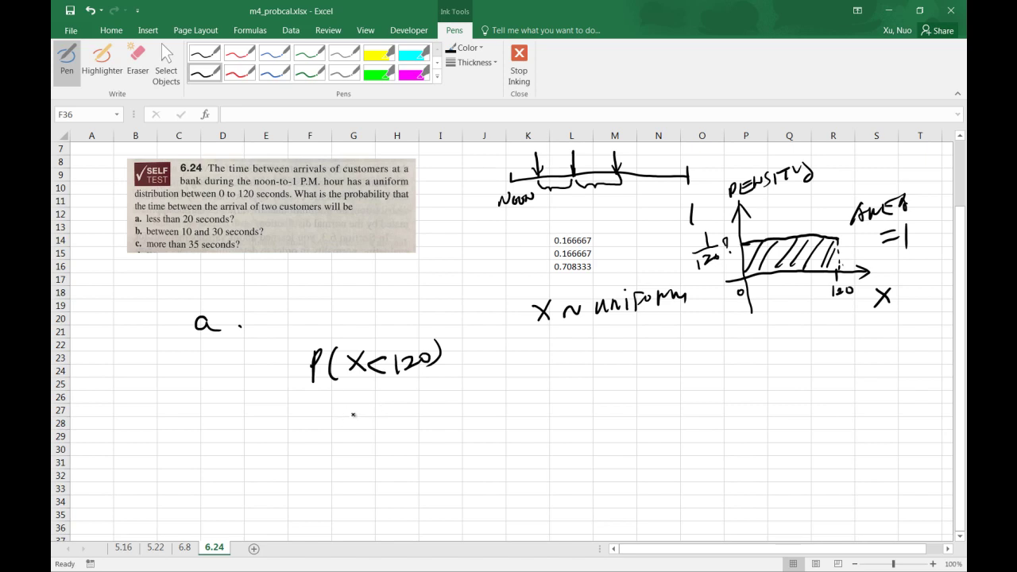
{"action": "left_click_drag", "start_coordinate": [294, 414], "coordinate": [319, 421]}
{"action": "mouse_move", "coordinate": [325, 407]}
{"action": "left_mouse_down"}
{"action": "mouse_move", "coordinate": [327, 435]}
{"action": "mouse_move", "coordinate": [328, 419]}
{"action": "left_mouse_up"}
{"action": "mouse_move", "coordinate": [349, 403]}
{"action": "left_mouse_down"}
{"action": "mouse_move", "coordinate": [347, 428]}
{"action": "mouse_move", "coordinate": [370, 425]}
{"action": "left_mouse_up"}
{"action": "mouse_move", "coordinate": [370, 406]}
{"action": "left_mouse_down"}
{"action": "mouse_move", "coordinate": [354, 427]}
{"action": "mouse_move", "coordinate": [385, 409]}
{"action": "mouse_move", "coordinate": [398, 421]}
{"action": "left_mouse_up"}
{"action": "mouse_move", "coordinate": [406, 406]}
{"action": "left_mouse_down"}
{"action": "mouse_move", "coordinate": [407, 421]}
{"action": "mouse_move", "coordinate": [424, 419]}
{"action": "mouse_move", "coordinate": [429, 406]}
{"action": "left_mouse_up"}
{"action": "left_click_drag", "start_coordinate": [437, 394], "coordinate": [441, 413]}
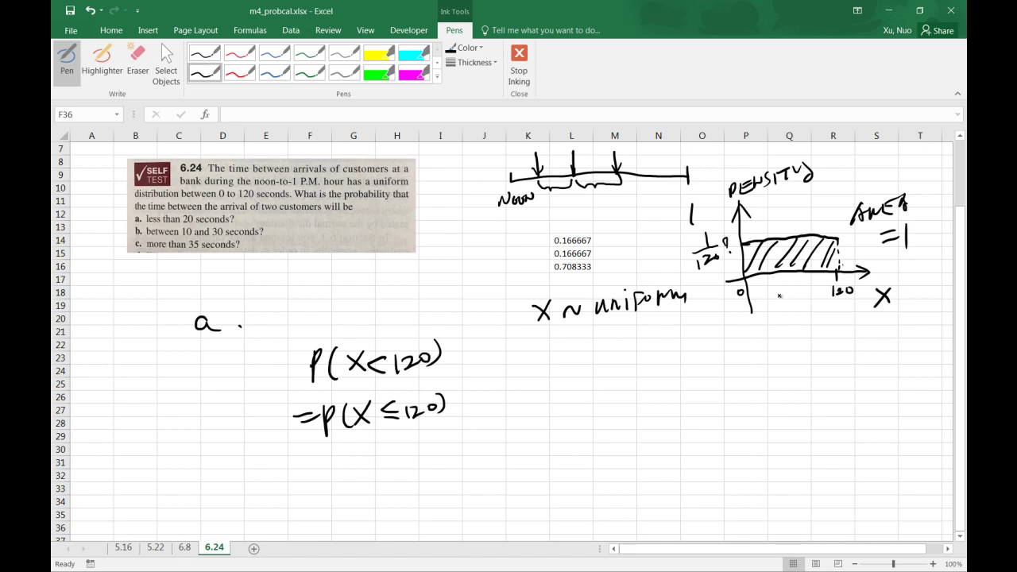
Mark 20 on the X axis and strike out 120 in both part a expressions, writing 20 above each
{"action": "mouse_move", "coordinate": [765, 275]}
{"action": "left_mouse_down"}
{"action": "mouse_move", "coordinate": [768, 299]}
{"action": "mouse_move", "coordinate": [775, 292]}
{"action": "left_mouse_up"}
{"action": "mouse_move", "coordinate": [409, 415]}
{"action": "left_mouse_down"}
{"action": "mouse_move", "coordinate": [428, 404]}
{"action": "mouse_move", "coordinate": [409, 417]}
{"action": "mouse_move", "coordinate": [426, 383]}
{"action": "left_mouse_up"}
{"action": "mouse_move", "coordinate": [399, 367]}
{"action": "left_mouse_down"}
{"action": "mouse_move", "coordinate": [425, 359]}
{"action": "mouse_move", "coordinate": [402, 350]}
{"action": "left_mouse_up"}
{"action": "left_click_drag", "start_coordinate": [407, 337], "coordinate": [407, 339]}
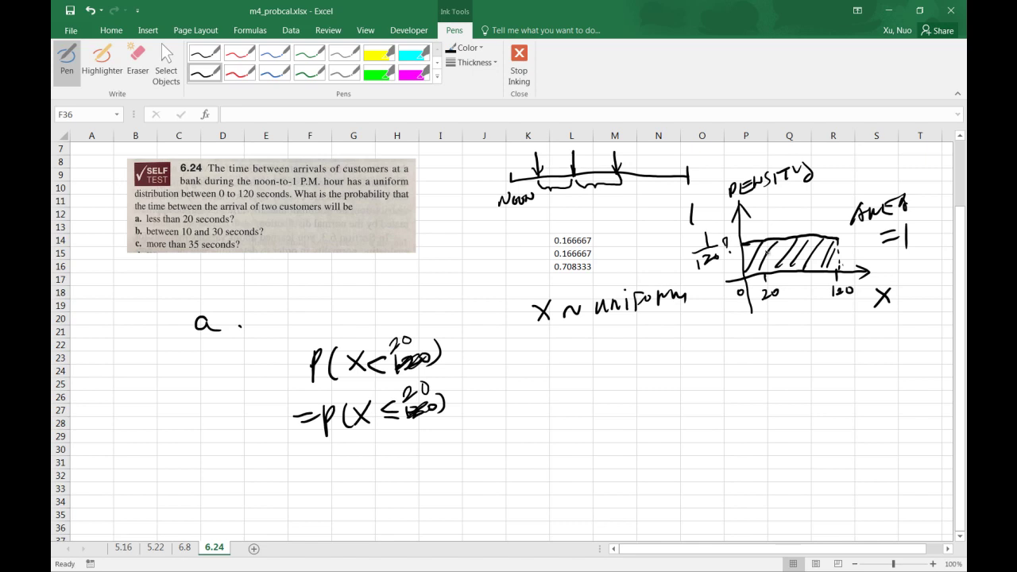
Darken the density rectangle between 0 and 20 and write the area below the graph as = 1/120 · 20
{"action": "mouse_move", "coordinate": [765, 241]}
{"action": "left_mouse_down"}
{"action": "mouse_move", "coordinate": [768, 276]}
{"action": "mouse_move", "coordinate": [750, 256]}
{"action": "mouse_move", "coordinate": [759, 271]}
{"action": "left_mouse_up"}
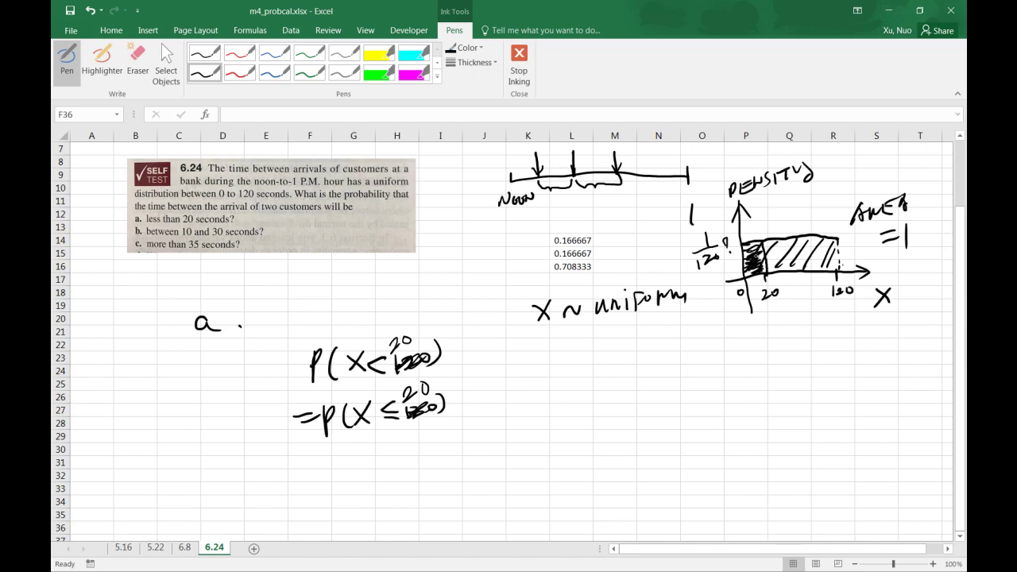
{"action": "mouse_move", "coordinate": [745, 240]}
{"action": "left_mouse_down"}
{"action": "mouse_move", "coordinate": [763, 261]}
{"action": "mouse_move", "coordinate": [751, 276]}
{"action": "mouse_move", "coordinate": [765, 276]}
{"action": "left_mouse_up"}
{"action": "left_click_drag", "start_coordinate": [649, 383], "coordinate": [673, 381]}
{"action": "mouse_move", "coordinate": [654, 393]}
{"action": "left_mouse_down"}
{"action": "mouse_move", "coordinate": [738, 382]}
{"action": "mouse_move", "coordinate": [705, 421]}
{"action": "left_mouse_up"}
{"action": "mouse_move", "coordinate": [713, 406]}
{"action": "left_mouse_down"}
{"action": "mouse_move", "coordinate": [722, 418]}
{"action": "mouse_move", "coordinate": [727, 404]}
{"action": "left_mouse_up"}
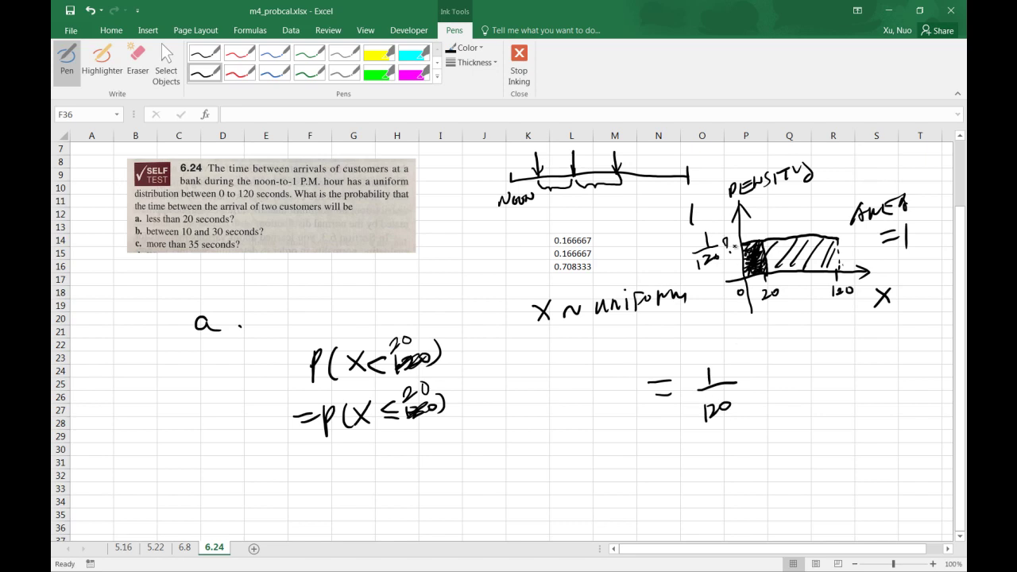
{"action": "left_click", "coordinate": [753, 382]}
{"action": "mouse_move", "coordinate": [759, 376]}
{"action": "left_mouse_down"}
{"action": "mouse_move", "coordinate": [770, 387]}
{"action": "mouse_move", "coordinate": [784, 376]}
{"action": "left_mouse_up"}
Write the simplified part a result = 1/6 = 0.1666... below the product
{"action": "left_click_drag", "start_coordinate": [680, 468], "coordinate": [694, 464]}
{"action": "left_click_drag", "start_coordinate": [682, 477], "coordinate": [699, 473]}
{"action": "mouse_move", "coordinate": [723, 439]}
{"action": "left_mouse_down"}
{"action": "mouse_move", "coordinate": [724, 456]}
{"action": "mouse_move", "coordinate": [742, 461]}
{"action": "mouse_move", "coordinate": [739, 486]}
{"action": "mouse_move", "coordinate": [802, 442]}
{"action": "mouse_move", "coordinate": [803, 465]}
{"action": "left_mouse_up"}
{"action": "left_click", "coordinate": [796, 461]}
{"action": "left_click_drag", "start_coordinate": [817, 432], "coordinate": [811, 450]}
{"action": "mouse_move", "coordinate": [827, 429]}
{"action": "left_mouse_down"}
{"action": "mouse_move", "coordinate": [823, 453]}
{"action": "mouse_move", "coordinate": [841, 440]}
{"action": "left_mouse_up"}
{"action": "left_click", "coordinate": [851, 436]}
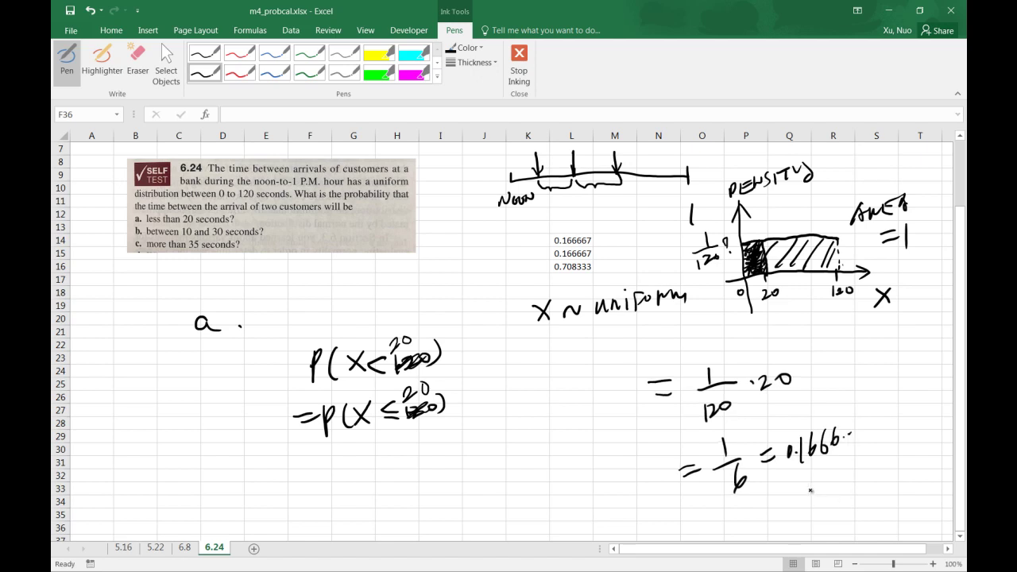